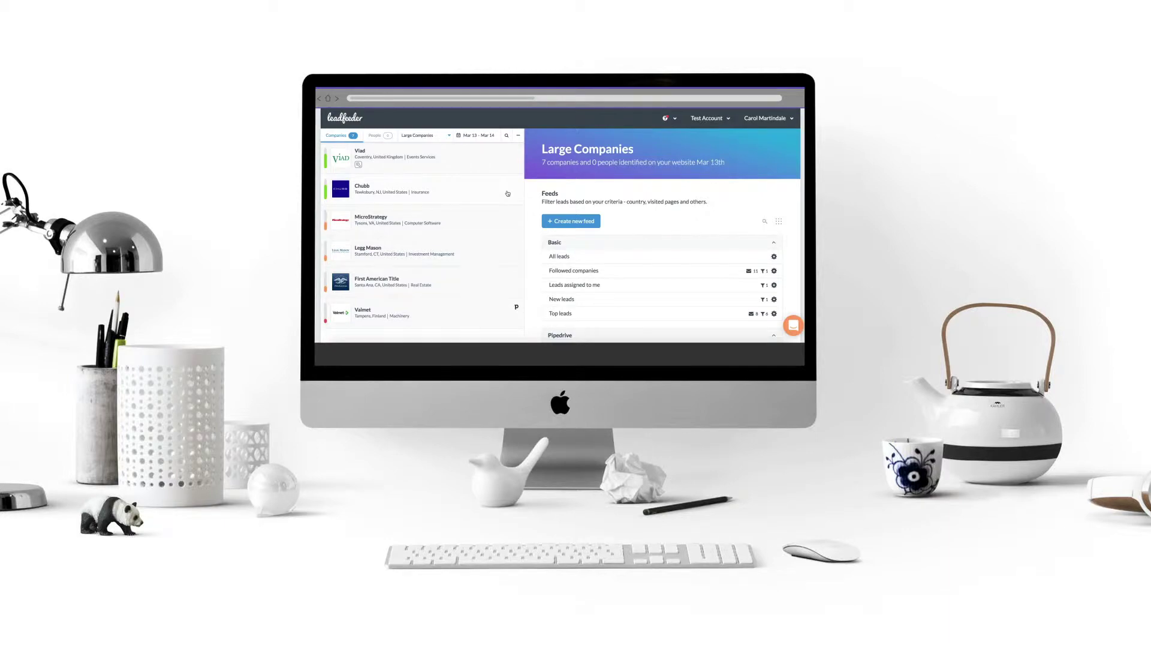
Open Chubb's company profile from the Large Companies feed list.
{"action": "left_click", "coordinate": [475, 191]}
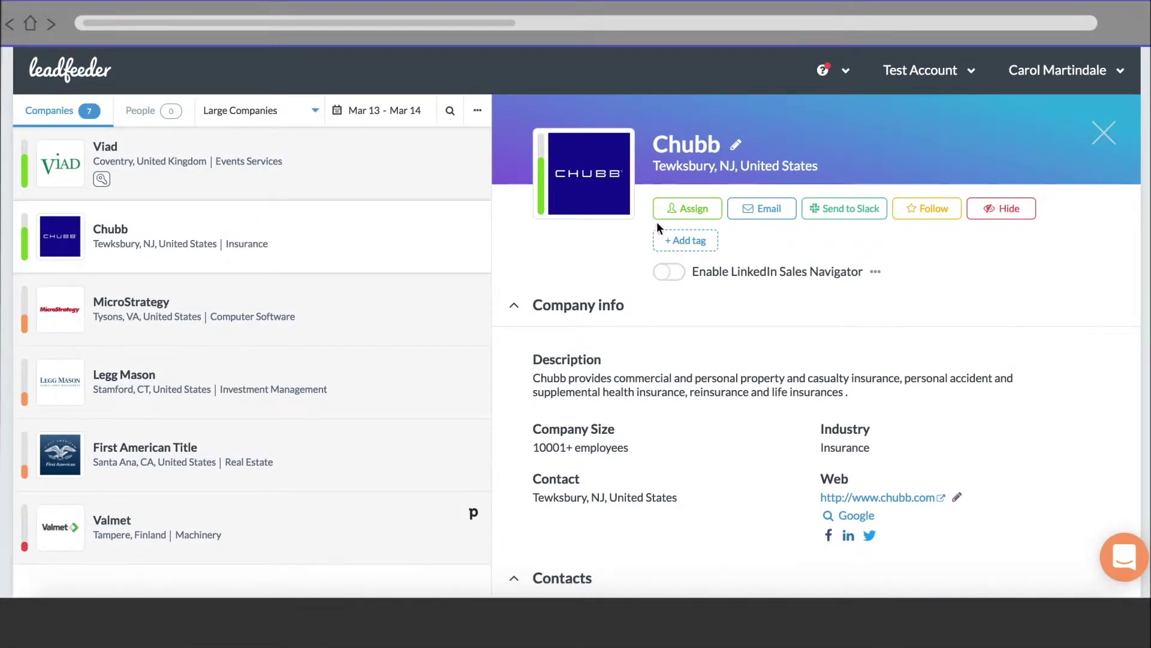
Assign Chubb to your own user with the comment 'Check out this hot lead!'.
{"action": "left_click", "coordinate": [690, 209]}
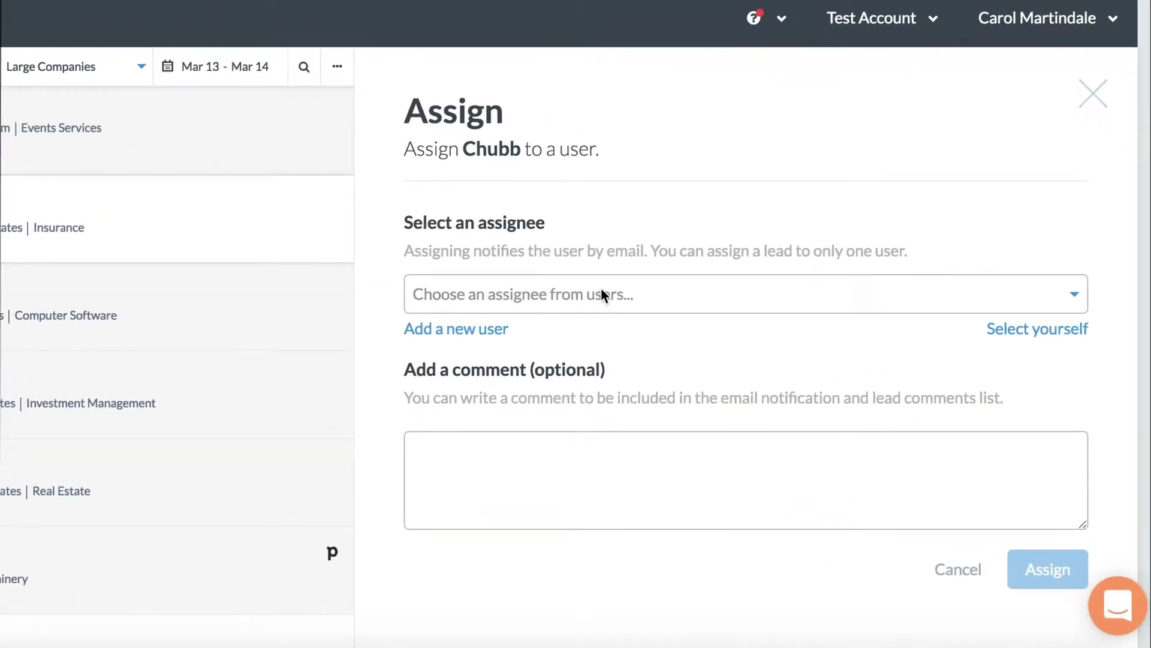
{"action": "left_click", "coordinate": [601, 287]}
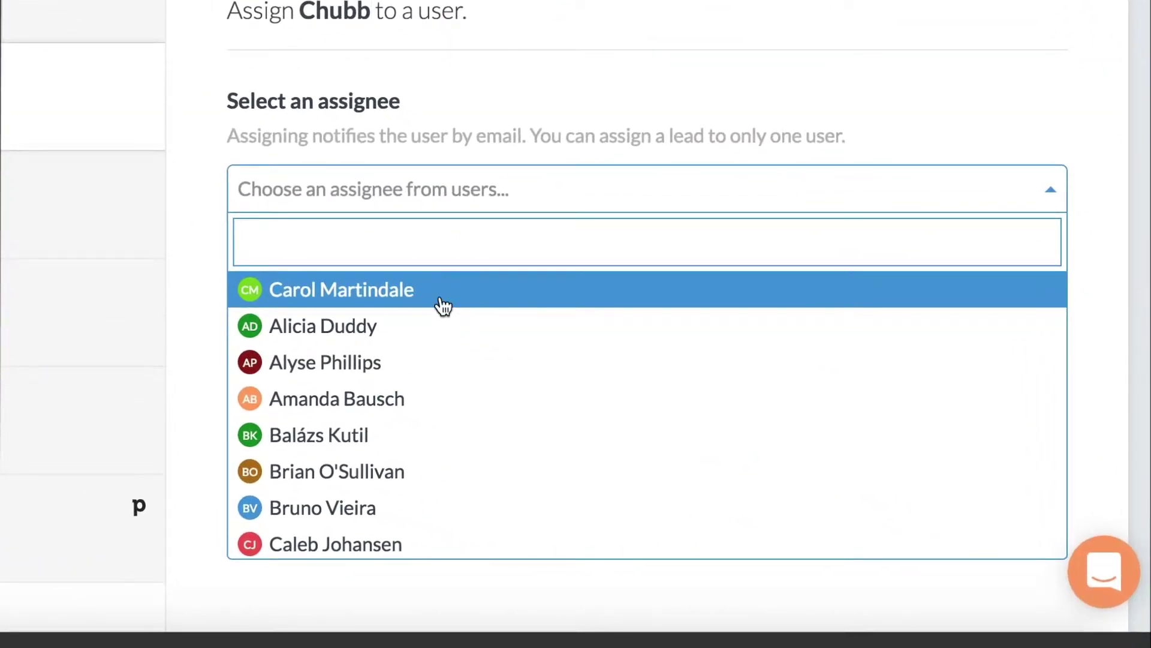
{"action": "left_click", "coordinate": [443, 306]}
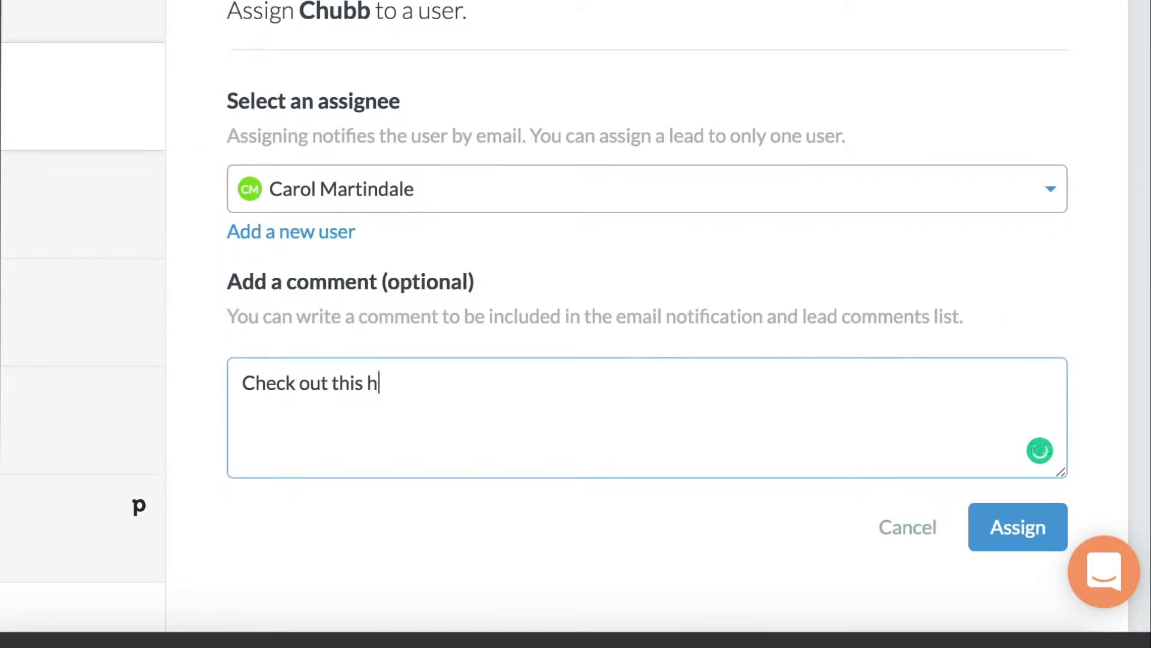
{"action": "type", "text": "ad!"}
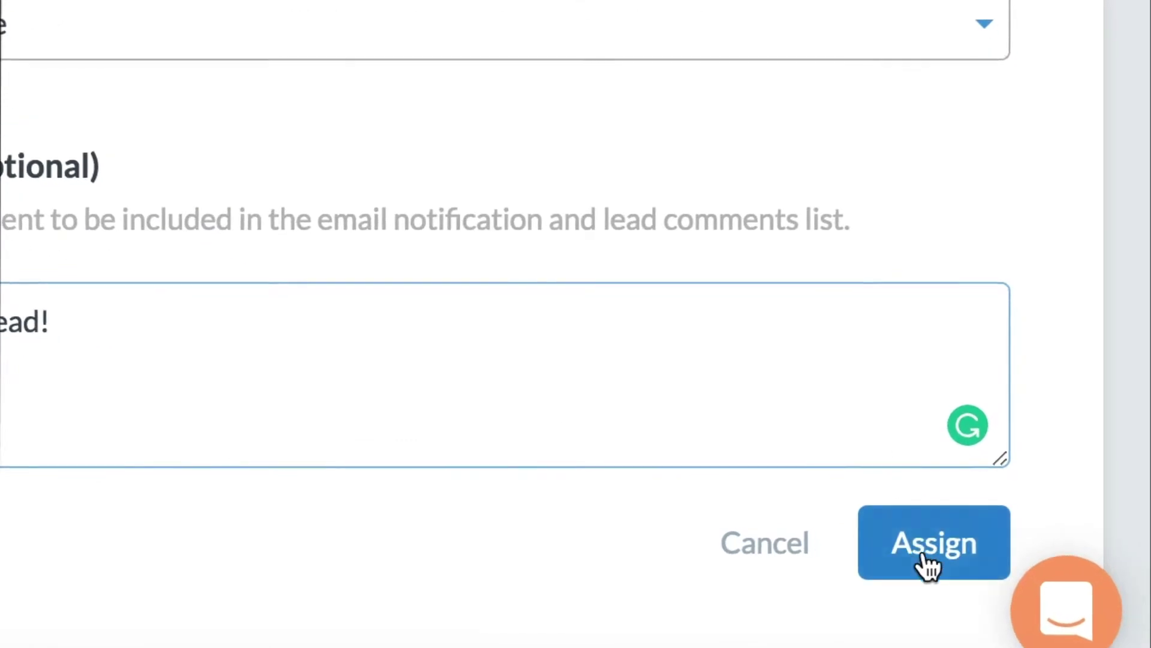
{"action": "left_click", "coordinate": [1018, 526]}
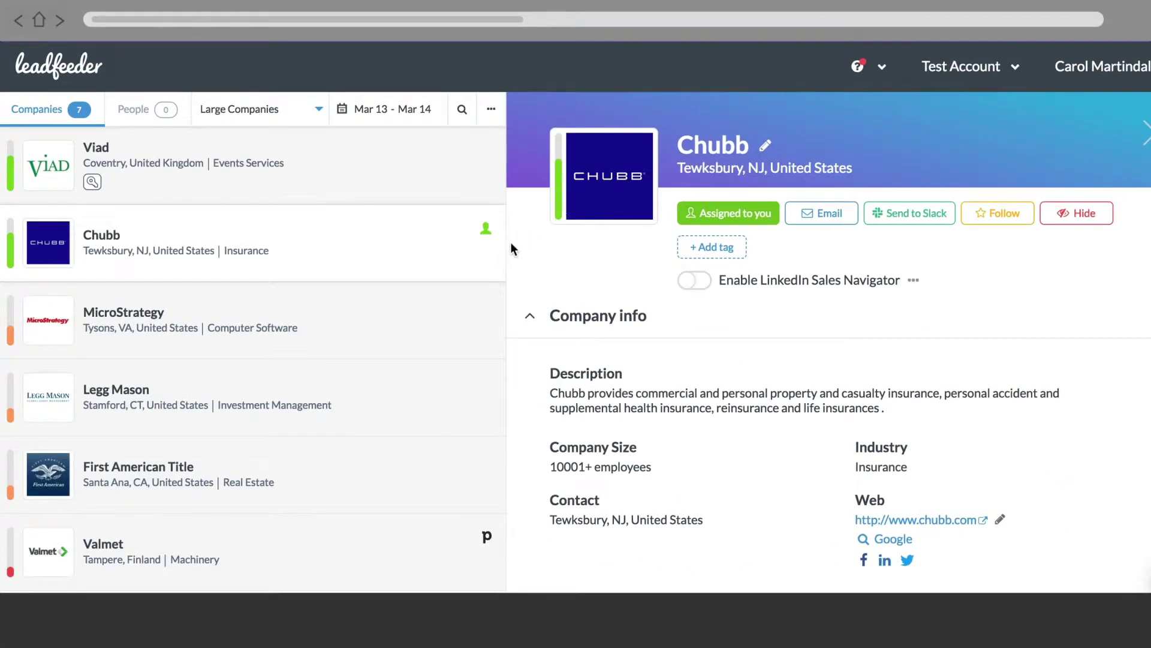
{"action": "mouse_move", "coordinate": [485, 242]}
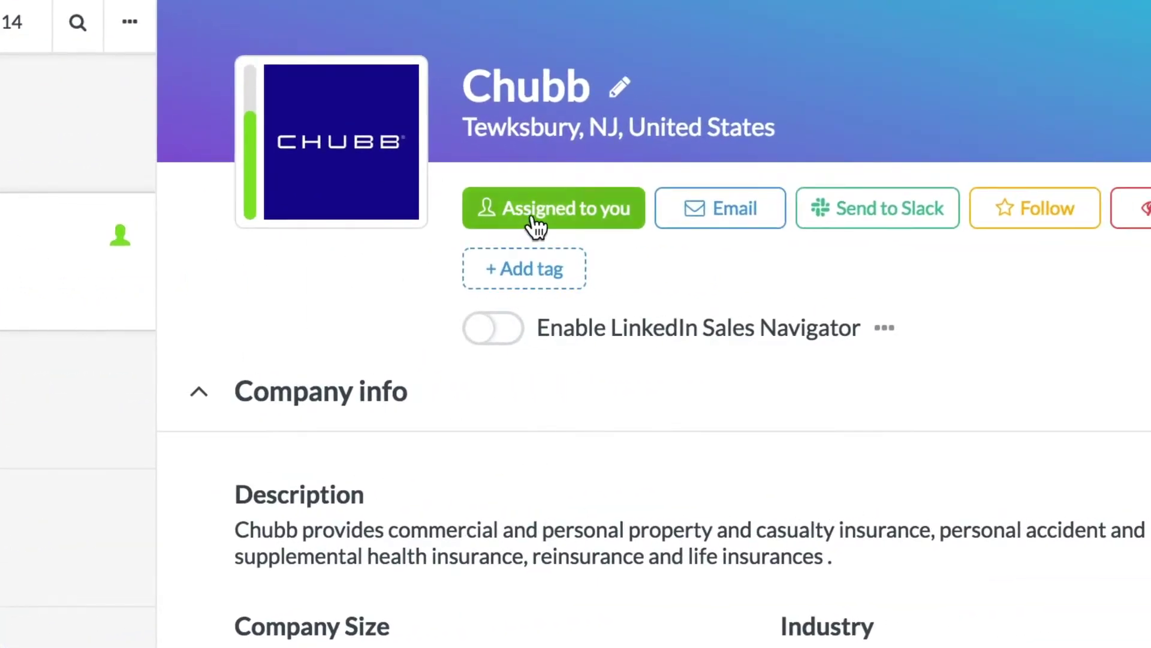
Unassign Chubb from yourself and assign it to a new user added by e-mail, with a comment.
{"action": "left_click", "coordinate": [536, 224]}
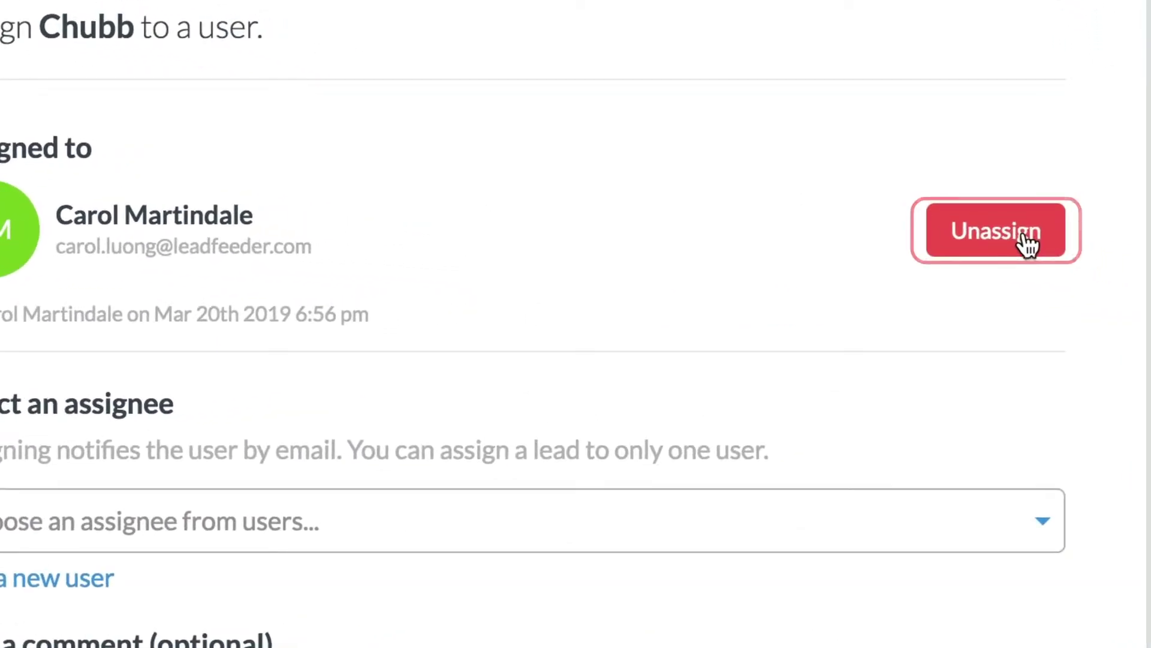
{"action": "left_click", "coordinate": [1027, 243]}
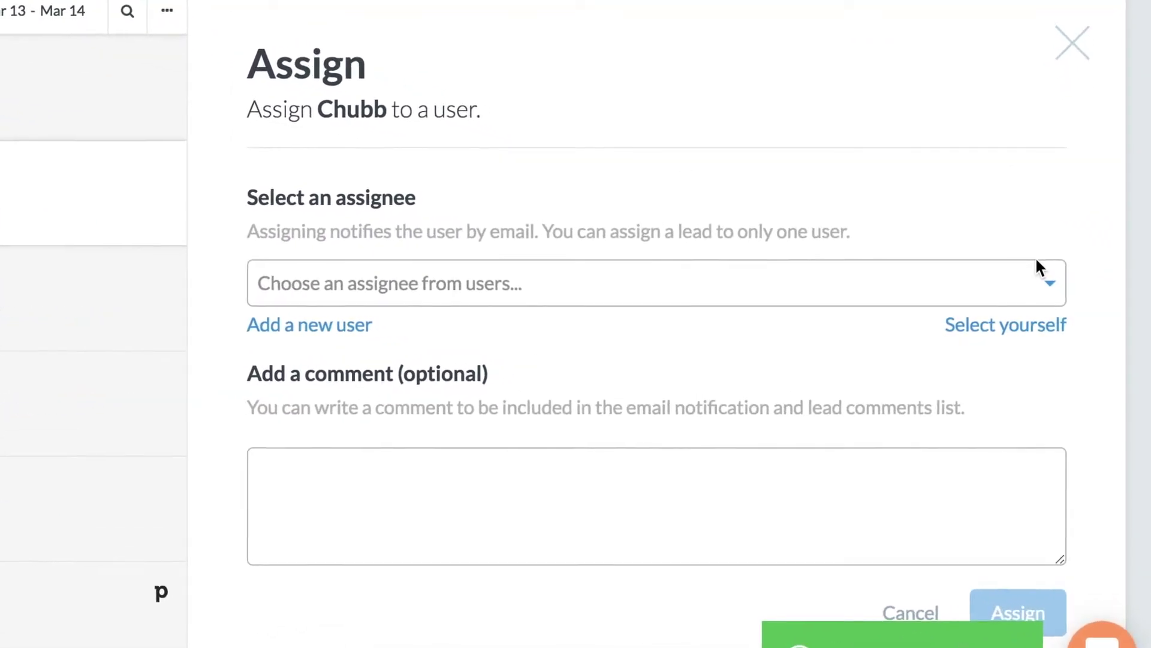
{"action": "left_click", "coordinate": [323, 327]}
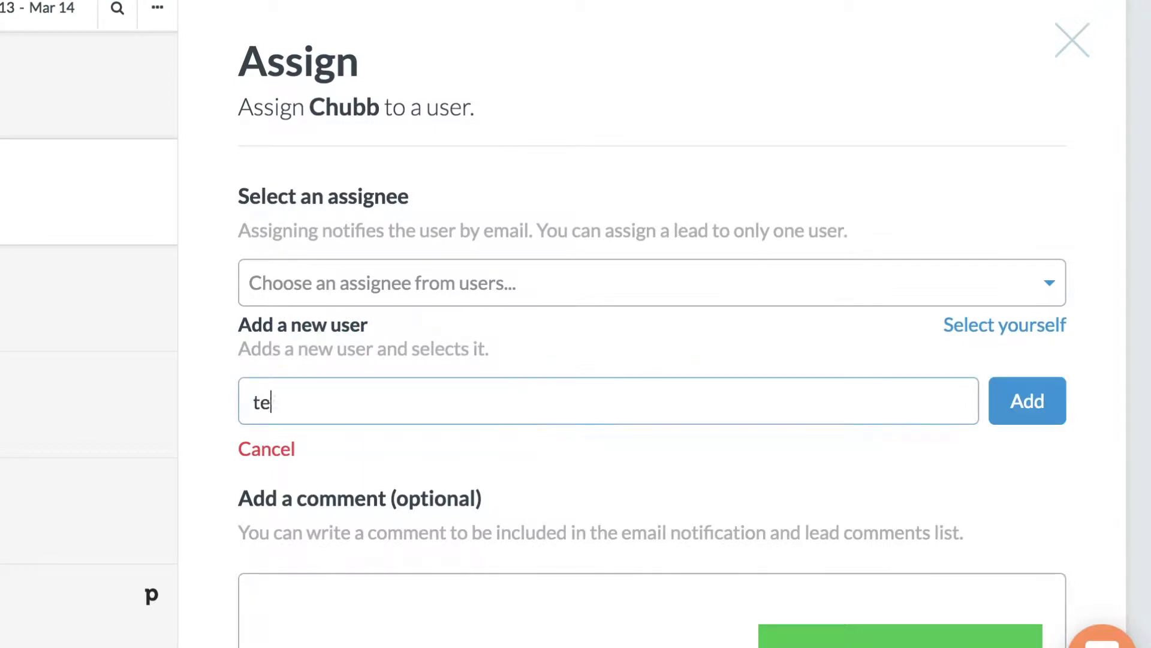
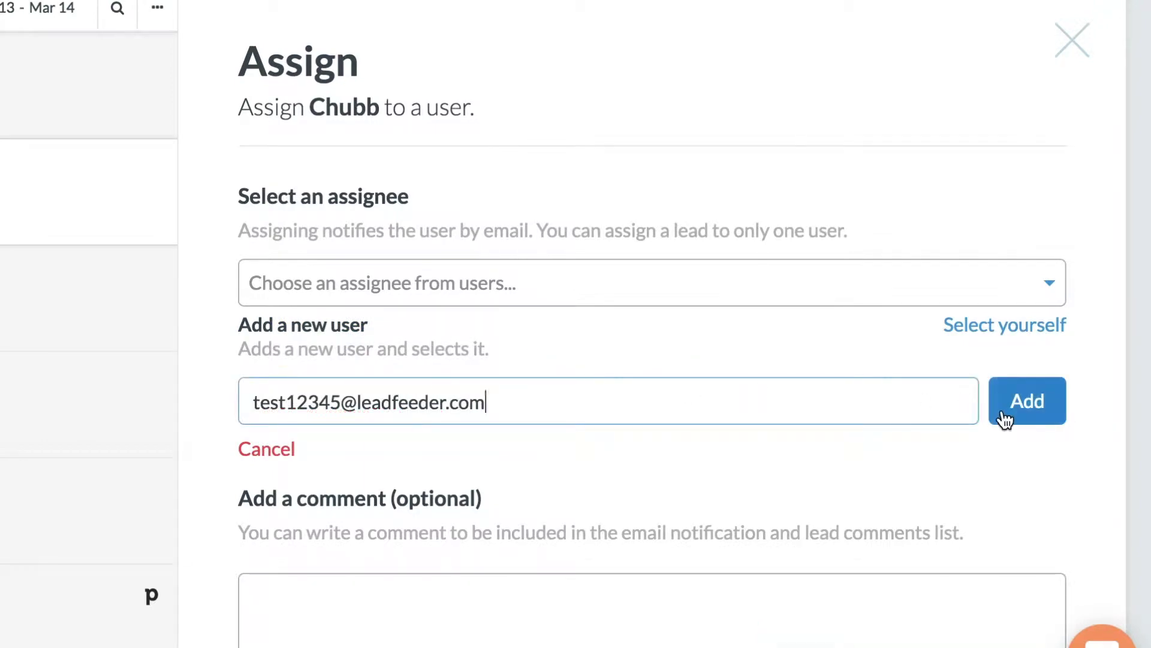
{"action": "left_click", "coordinate": [1005, 420]}
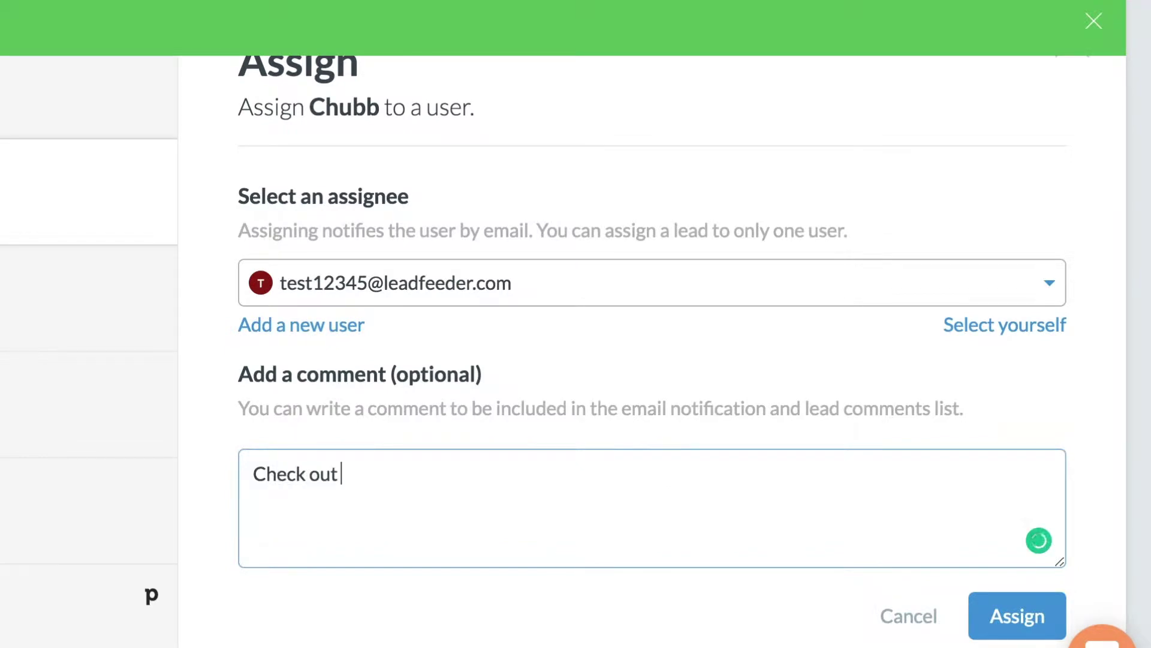
{"action": "type", "text": "th"}
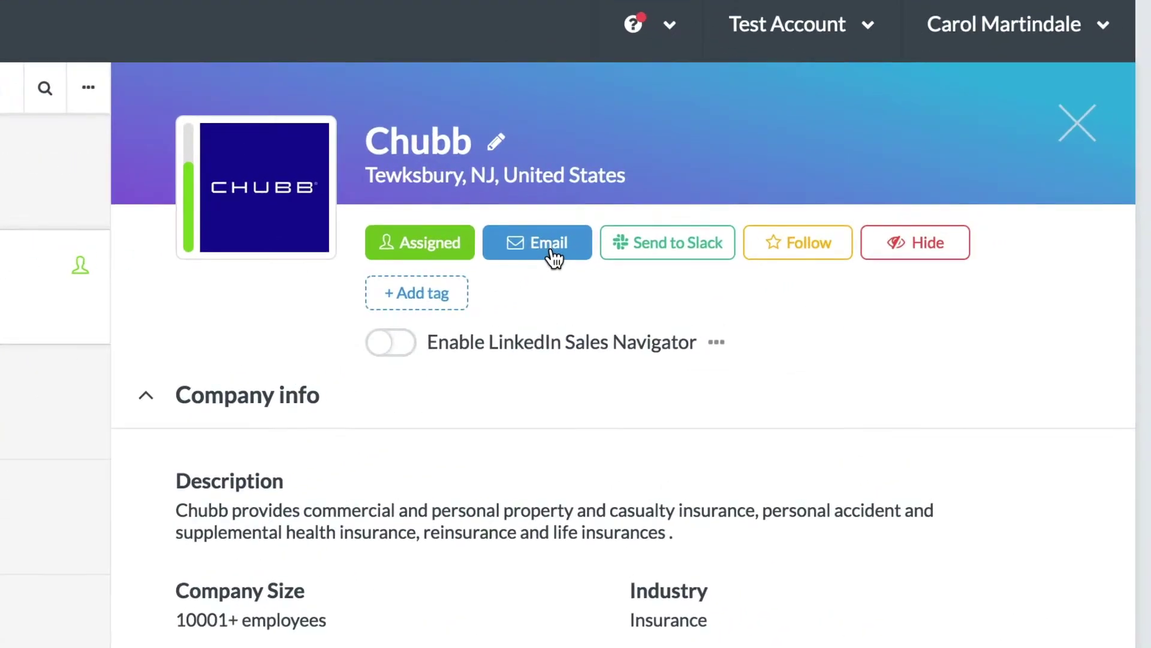
Email Chubb to yourself and one more address: 'Check out this company's visit on our website!'.
{"action": "left_click", "coordinate": [551, 257]}
{"action": "left_click", "coordinate": [471, 264]}
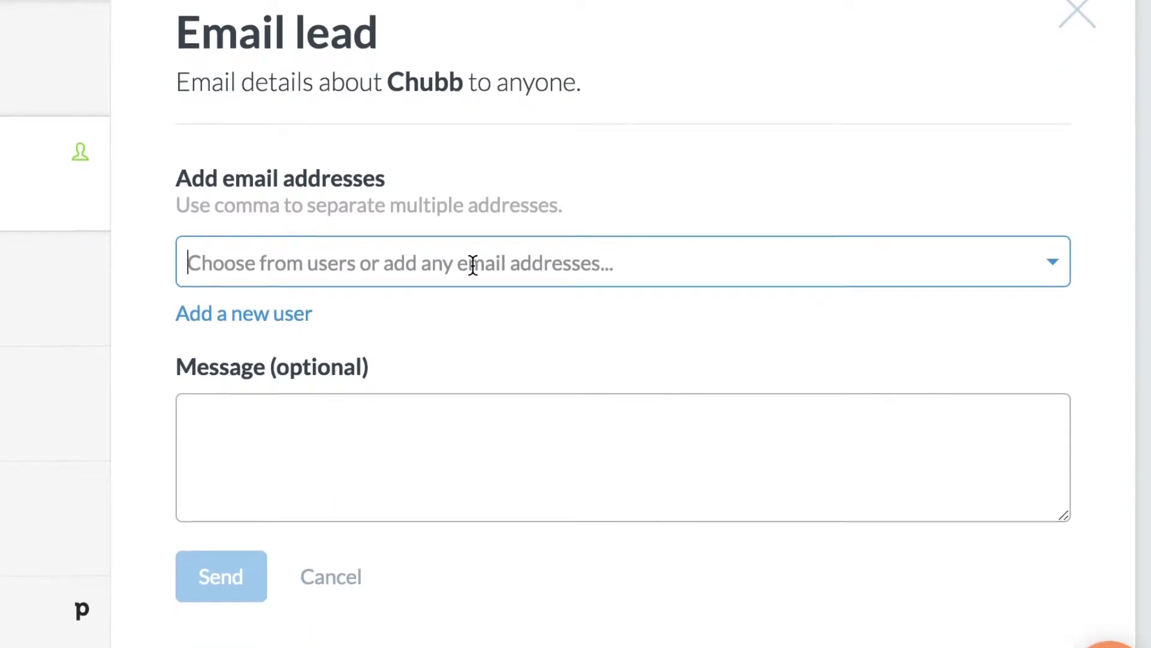
{"action": "scroll", "coordinate": [457, 470], "scroll_direction": "down", "scroll_amount": 3}
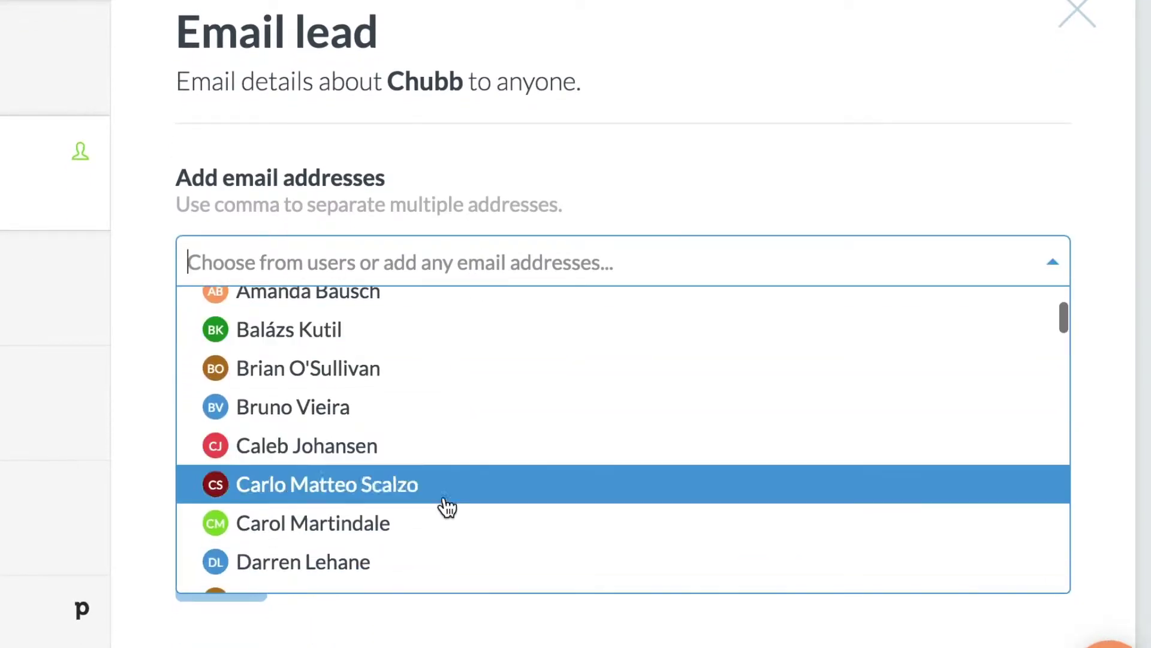
{"action": "left_click", "coordinate": [441, 529]}
{"action": "left_click", "coordinate": [430, 262]}
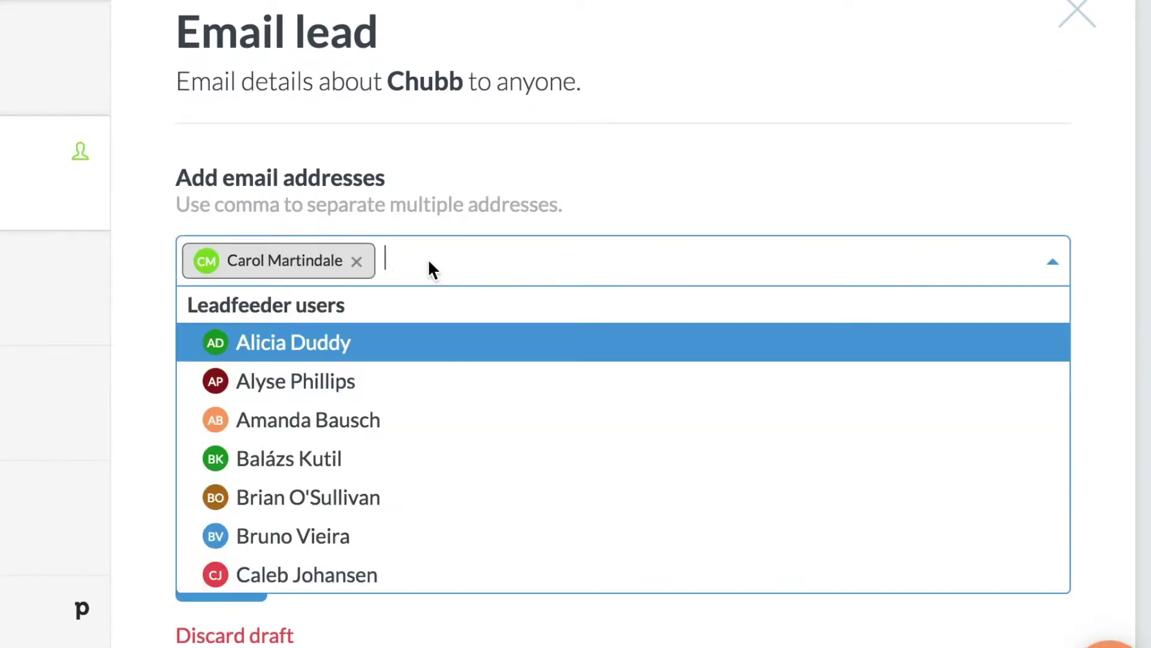
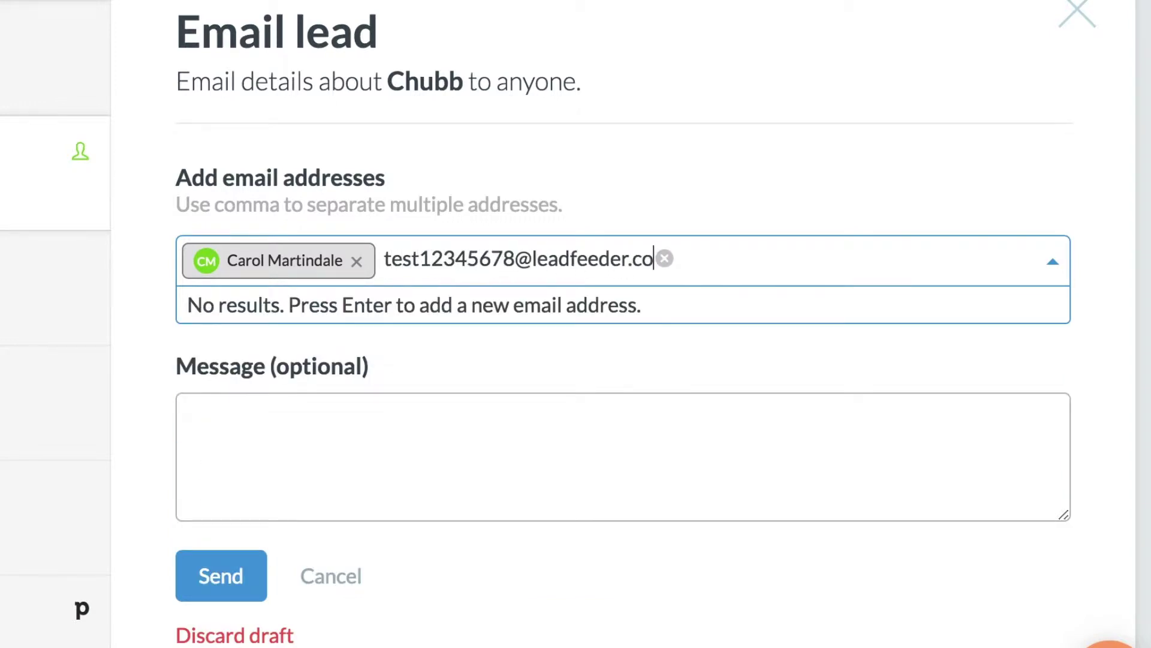
{"action": "key", "text": "Return"}
{"action": "left_click", "coordinate": [415, 429]}
{"action": "type", "text": "Check out this company's visit on our website!"}
{"action": "left_click", "coordinate": [206, 591]}
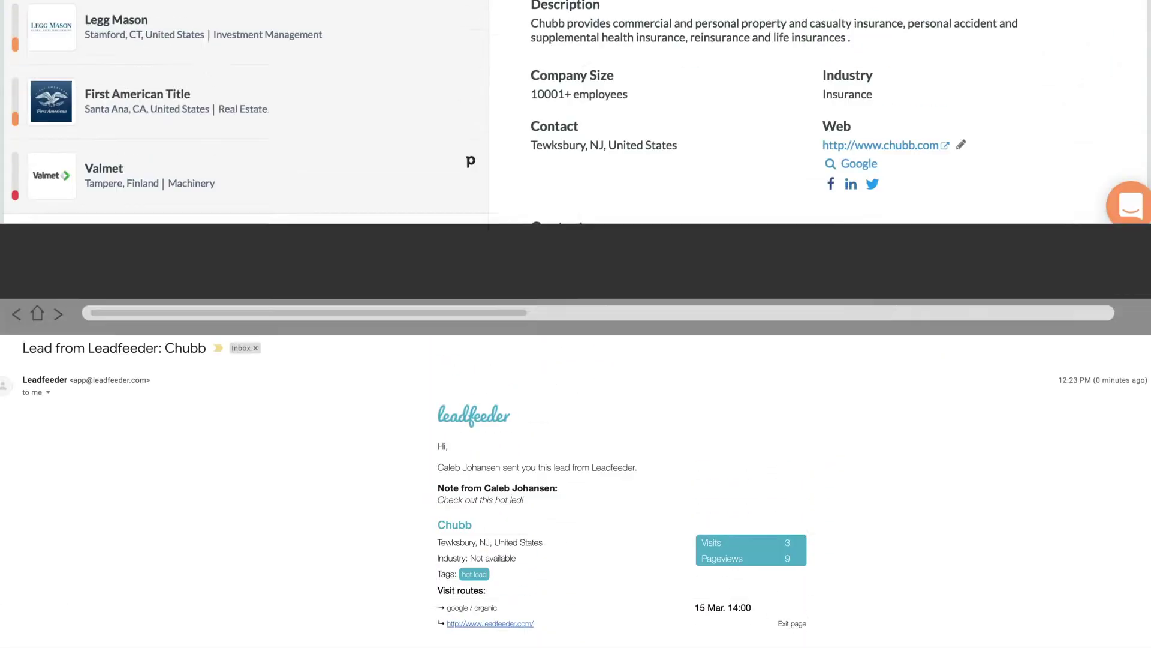
Choose the #slack-leadfeeder channel and send the Chubb lead to it.
{"action": "left_click", "coordinate": [845, 205]}
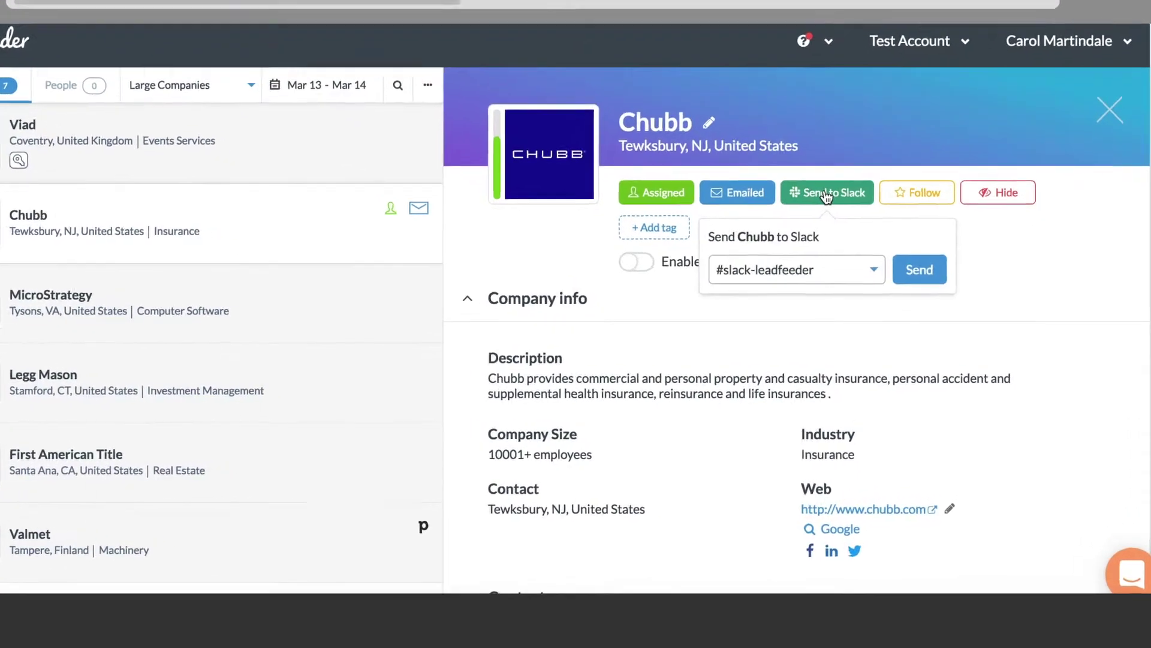
{"action": "left_click", "coordinate": [834, 269]}
{"action": "scroll", "coordinate": [815, 414], "scroll_direction": "down", "scroll_amount": 3}
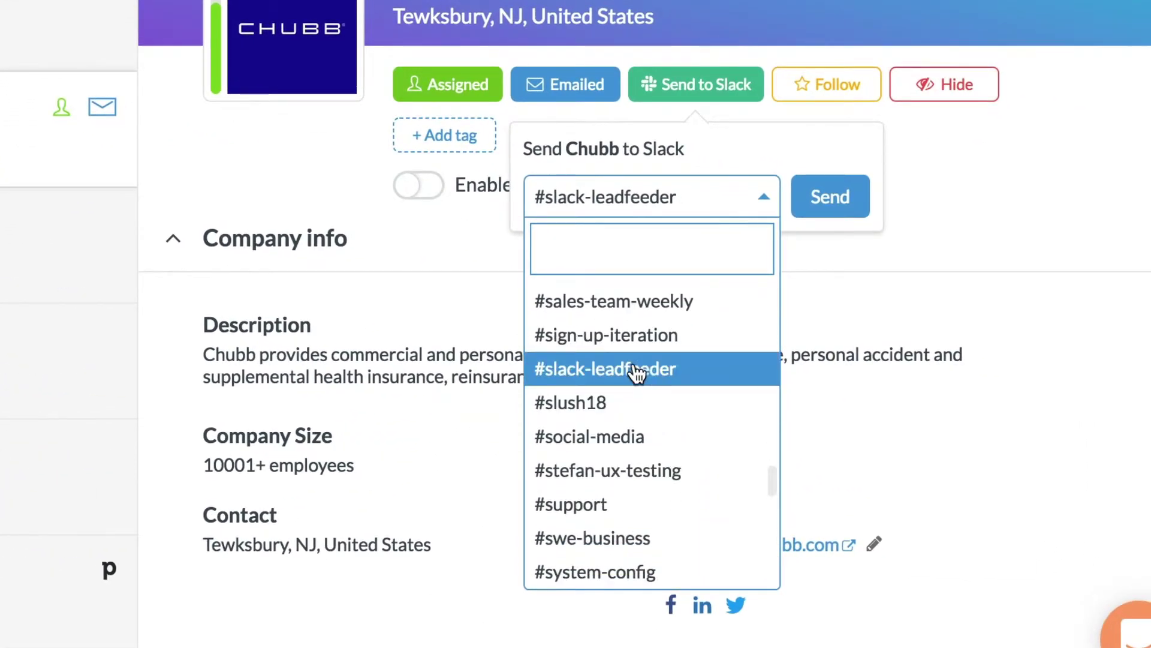
{"action": "left_click", "coordinate": [637, 375]}
{"action": "left_click", "coordinate": [819, 204]}
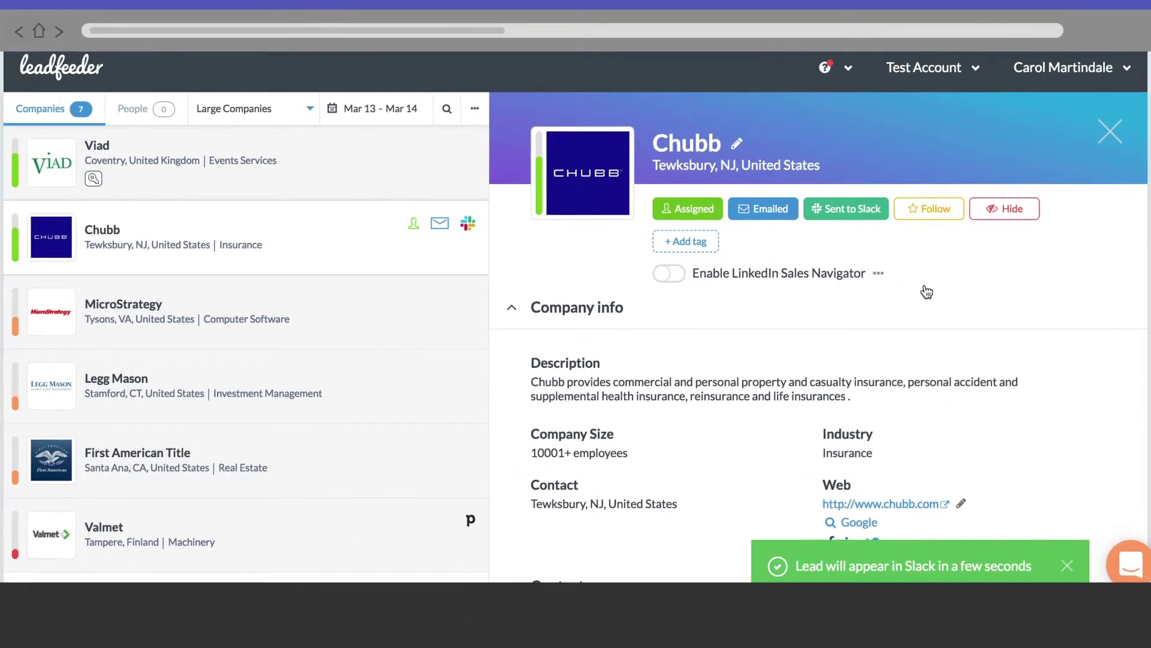
{"action": "left_click", "coordinate": [1063, 67]}
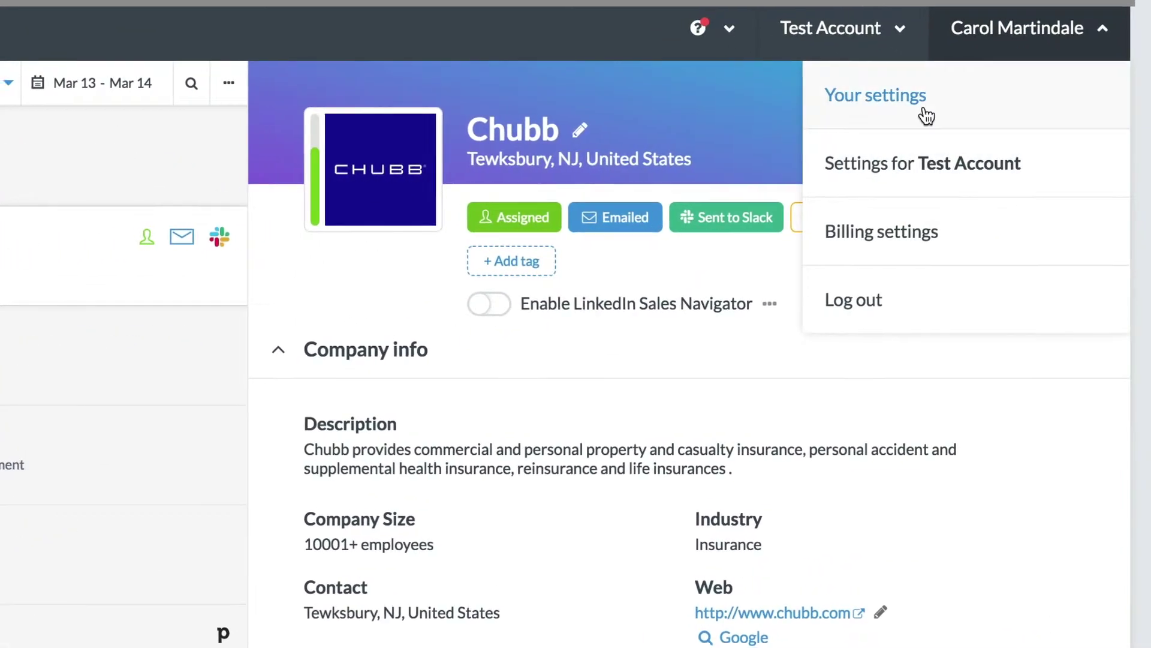
Set slack-leadfeeder as the default Slack channel with self-assignment notifications on, and save.
{"action": "left_click", "coordinate": [978, 128]}
{"action": "left_click", "coordinate": [111, 94]}
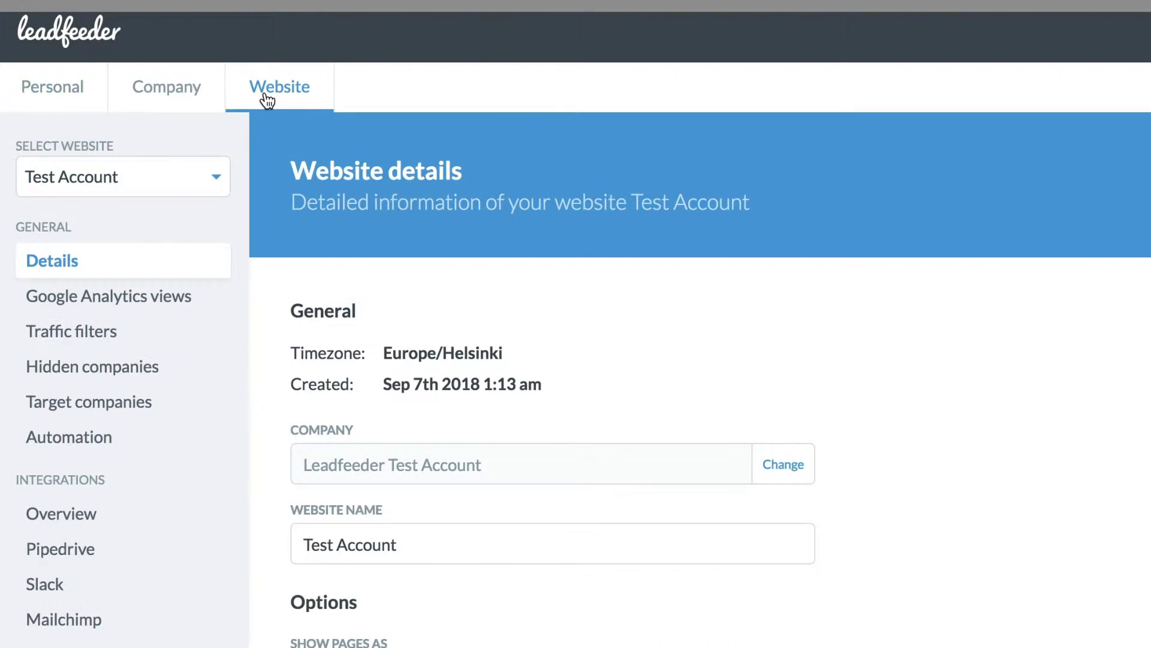
{"action": "left_click", "coordinate": [47, 586]}
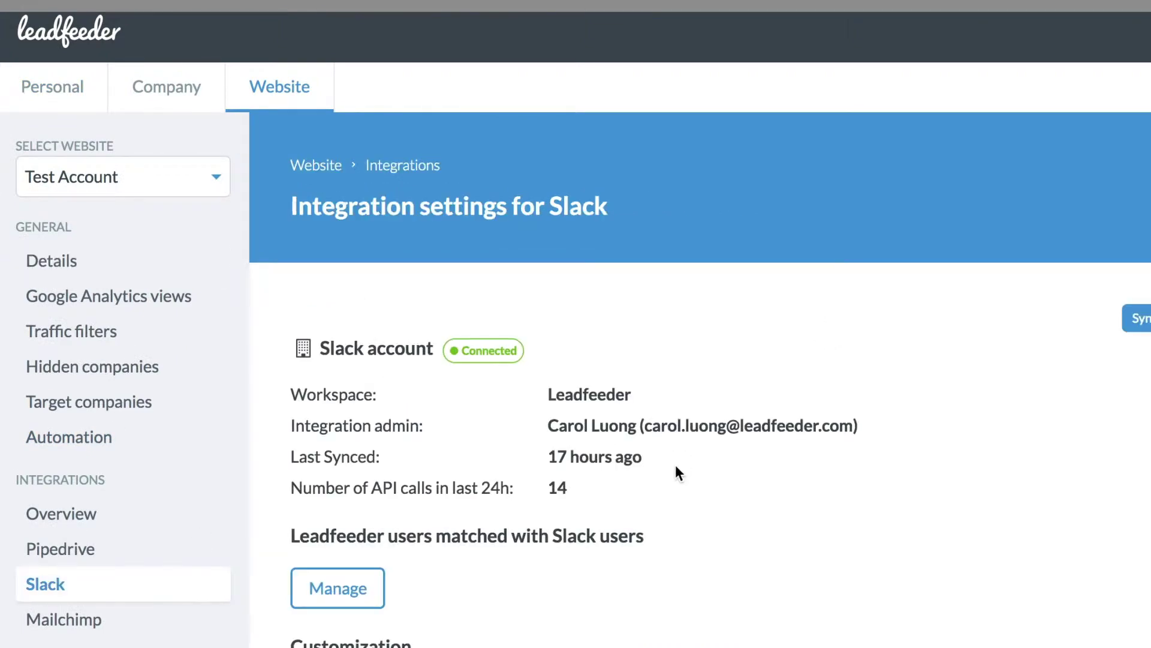
{"action": "scroll", "coordinate": [676, 464], "scroll_direction": "down", "scroll_amount": 4}
{"action": "left_click", "coordinate": [671, 462]}
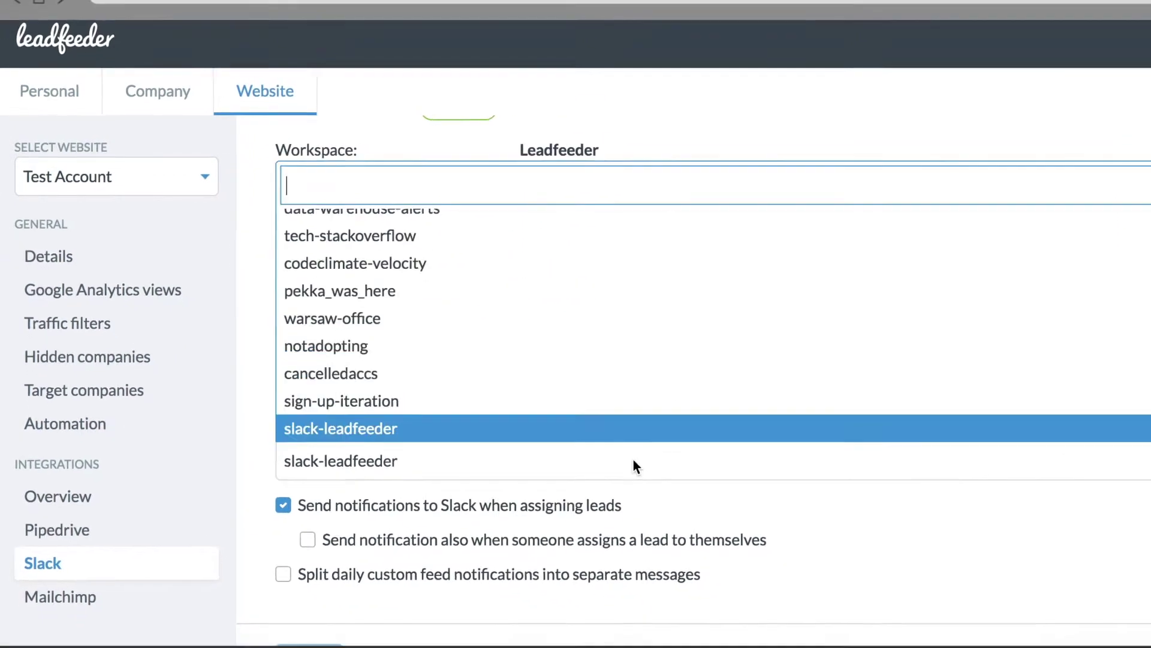
{"action": "left_click", "coordinate": [638, 464]}
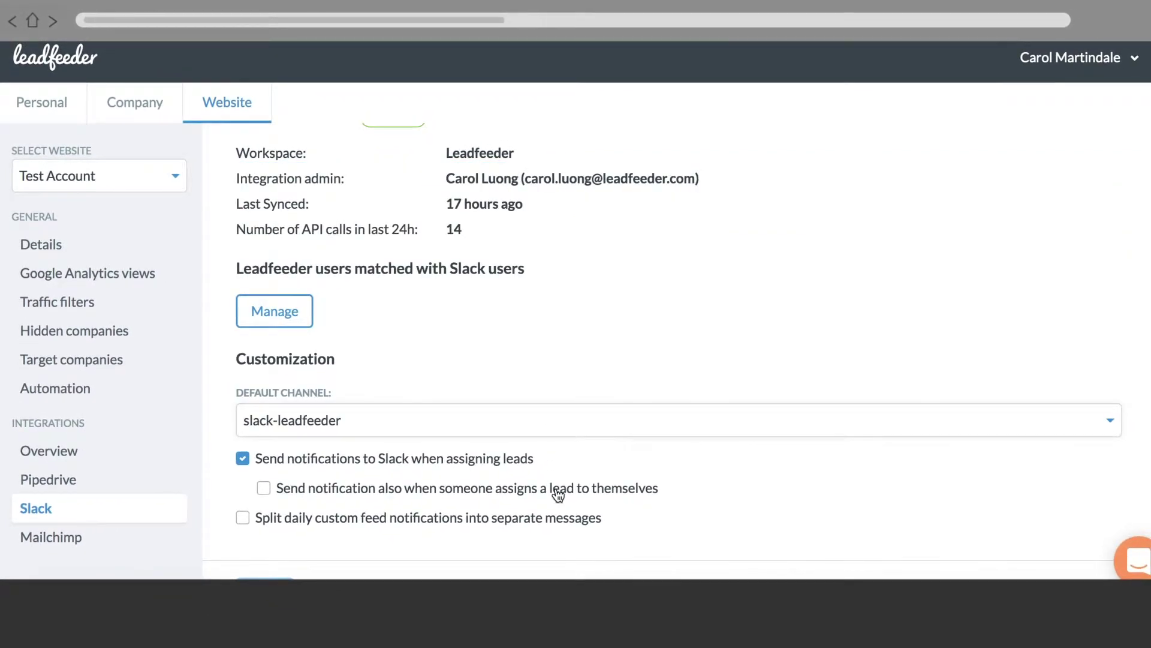
{"action": "scroll", "coordinate": [575, 538], "scroll_direction": "down", "scroll_amount": 1}
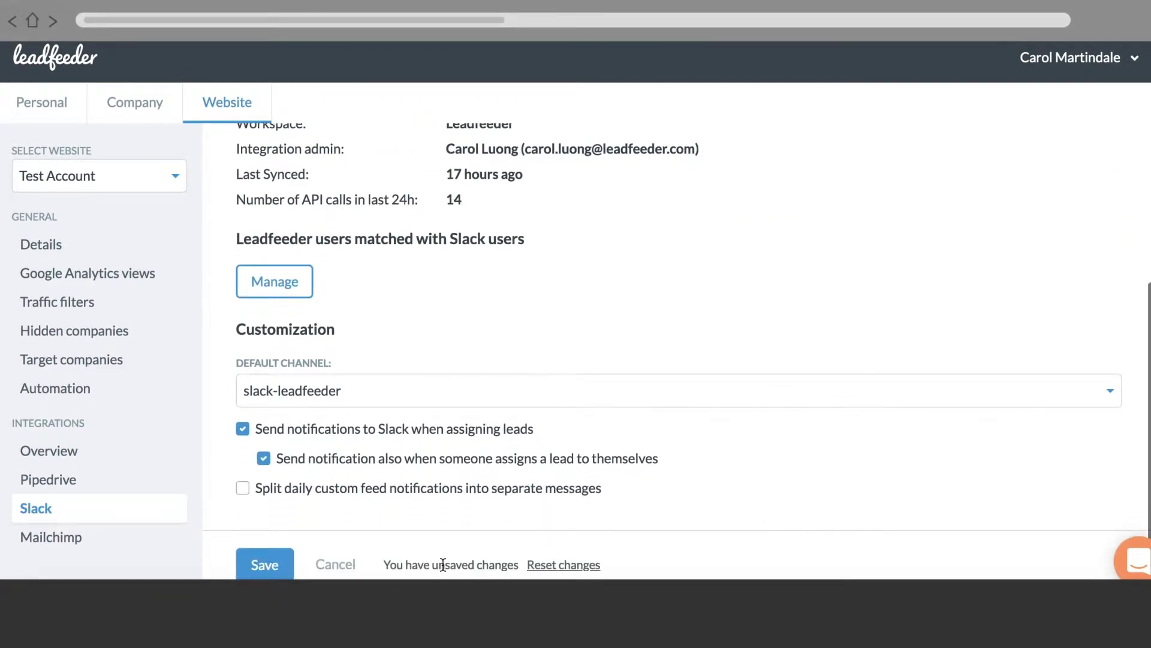
{"action": "left_click", "coordinate": [279, 568]}
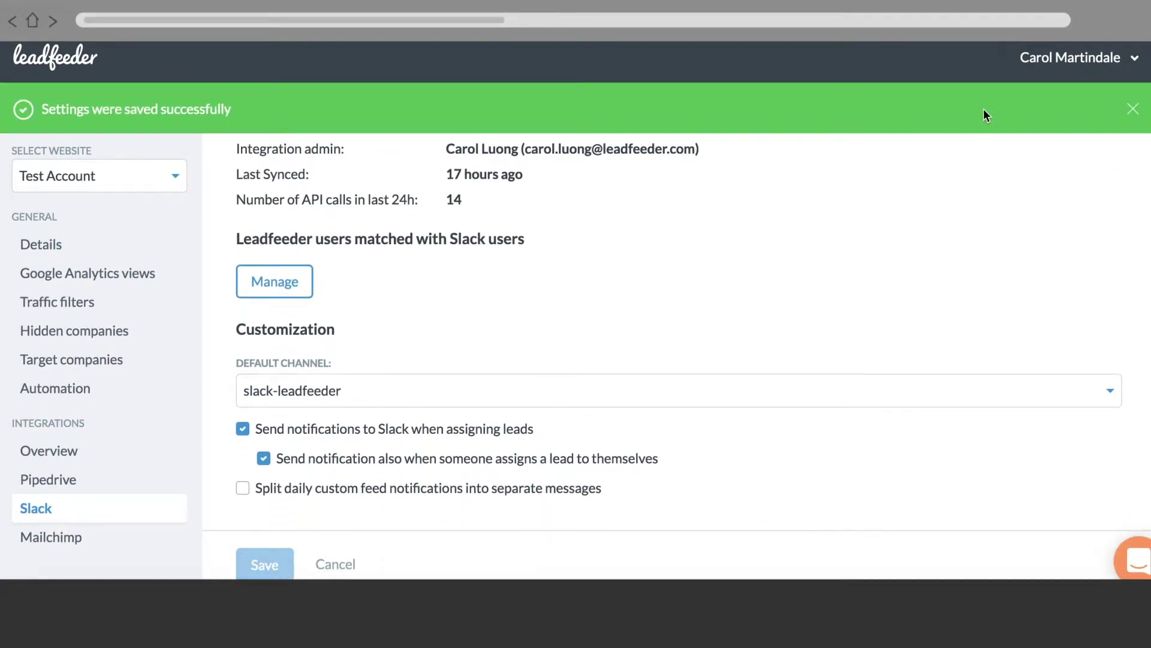
{"action": "left_click", "coordinate": [1136, 112]}
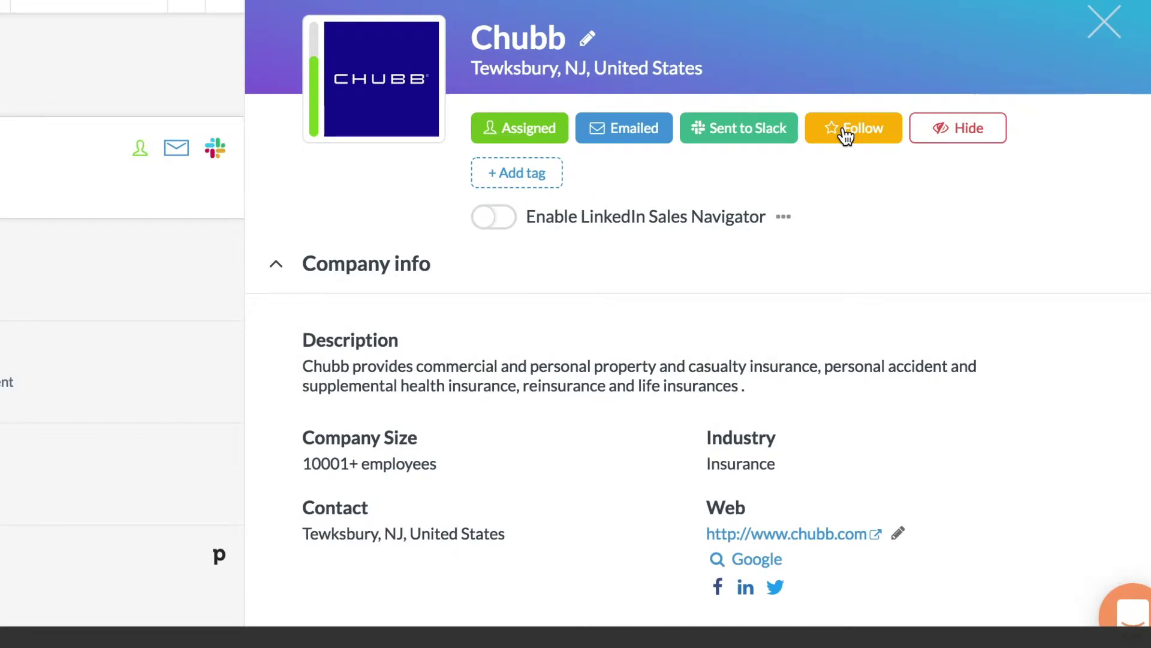
Follow Chubb, add yourself as a weekly e-mail subscriber to Followed companies, and save the feed.
{"action": "left_click", "coordinate": [926, 213]}
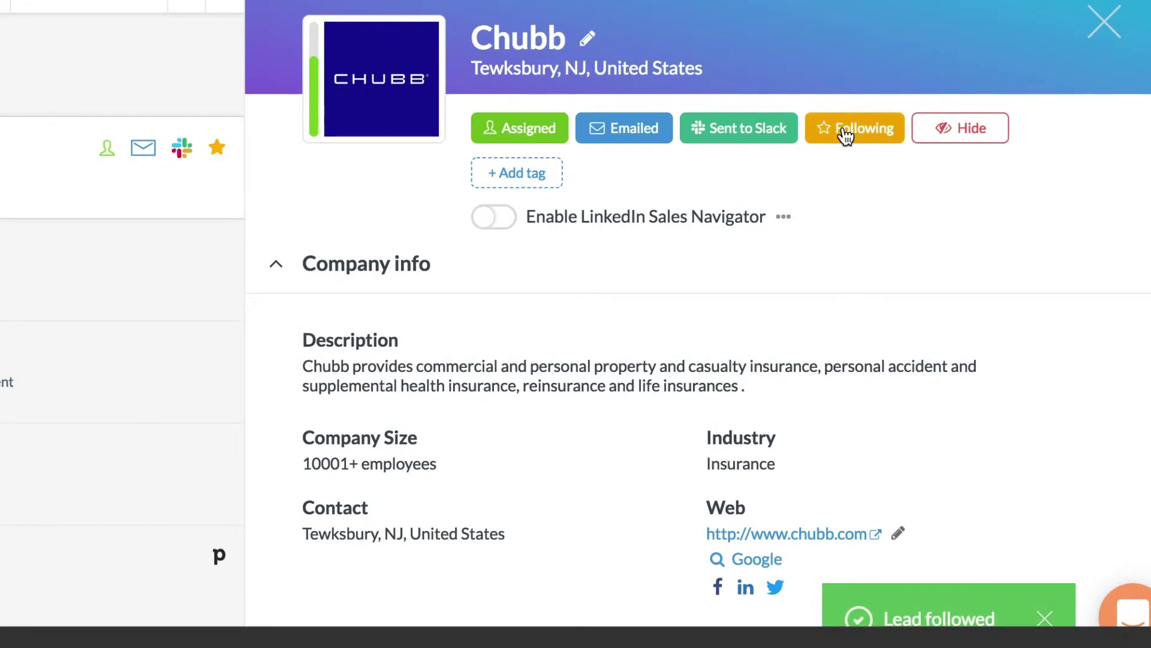
{"action": "left_click", "coordinate": [1102, 35]}
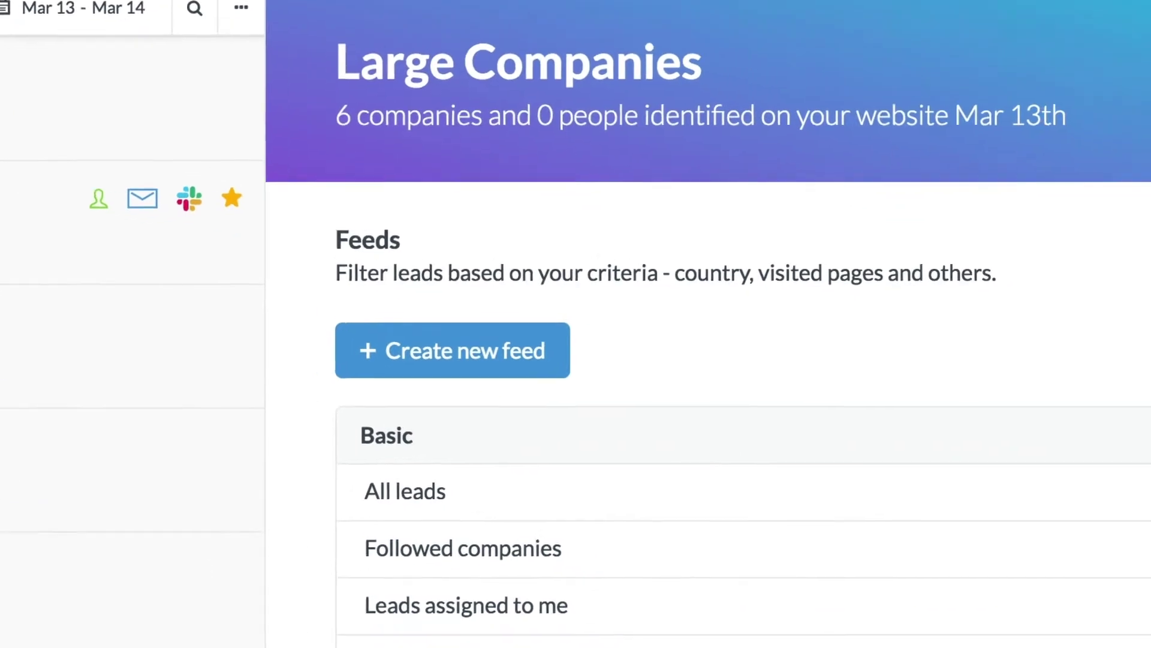
{"action": "mouse_move", "coordinate": [1007, 515]}
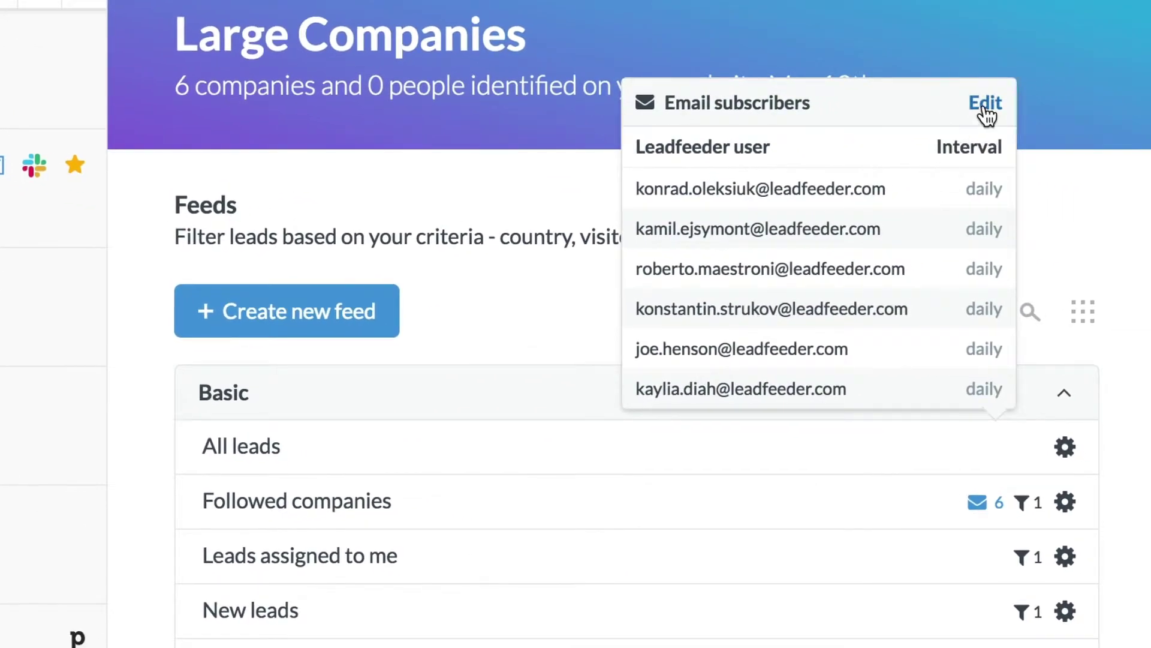
{"action": "left_click", "coordinate": [985, 105]}
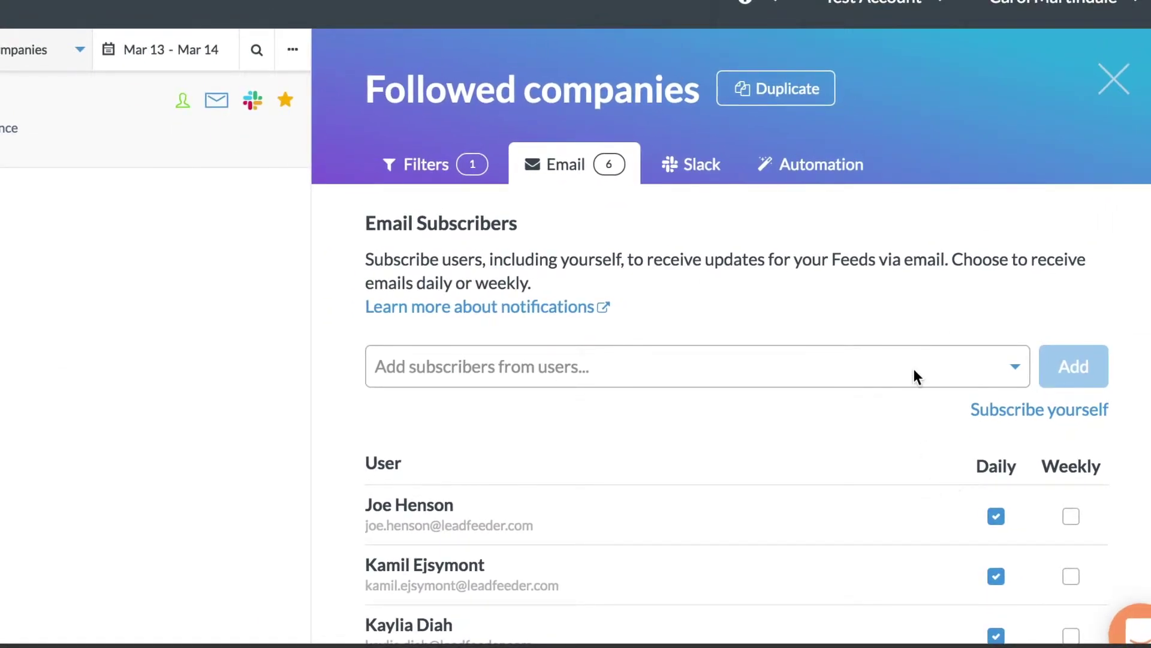
{"action": "left_click", "coordinate": [914, 372]}
{"action": "left_click", "coordinate": [751, 120]}
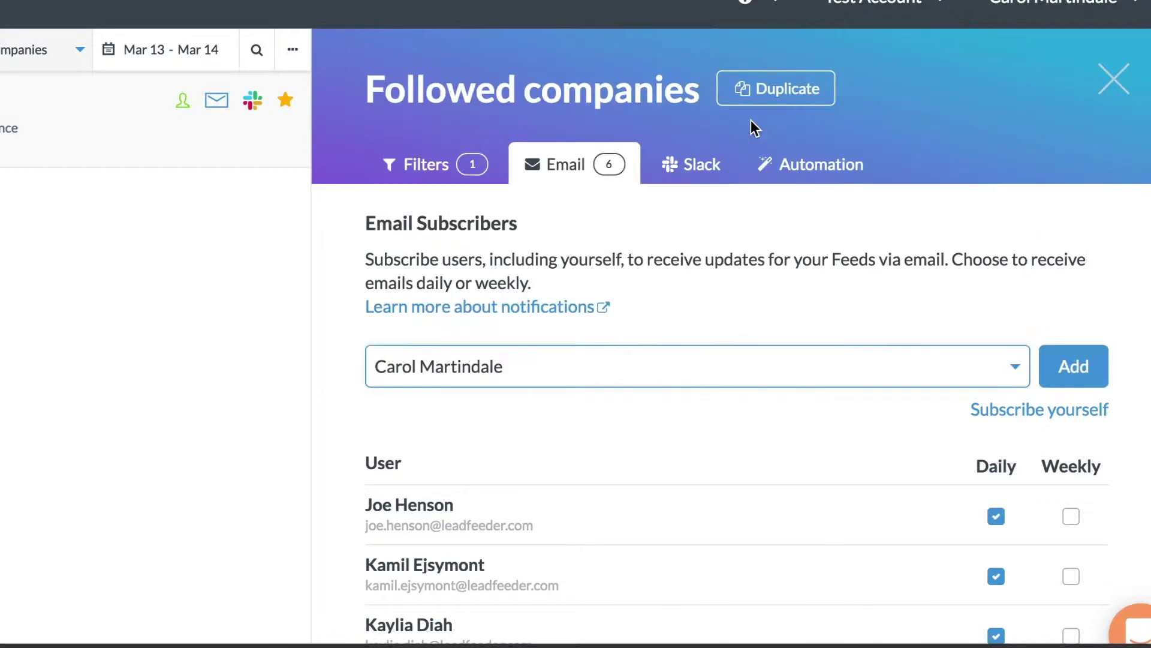
{"action": "left_click", "coordinate": [1097, 377]}
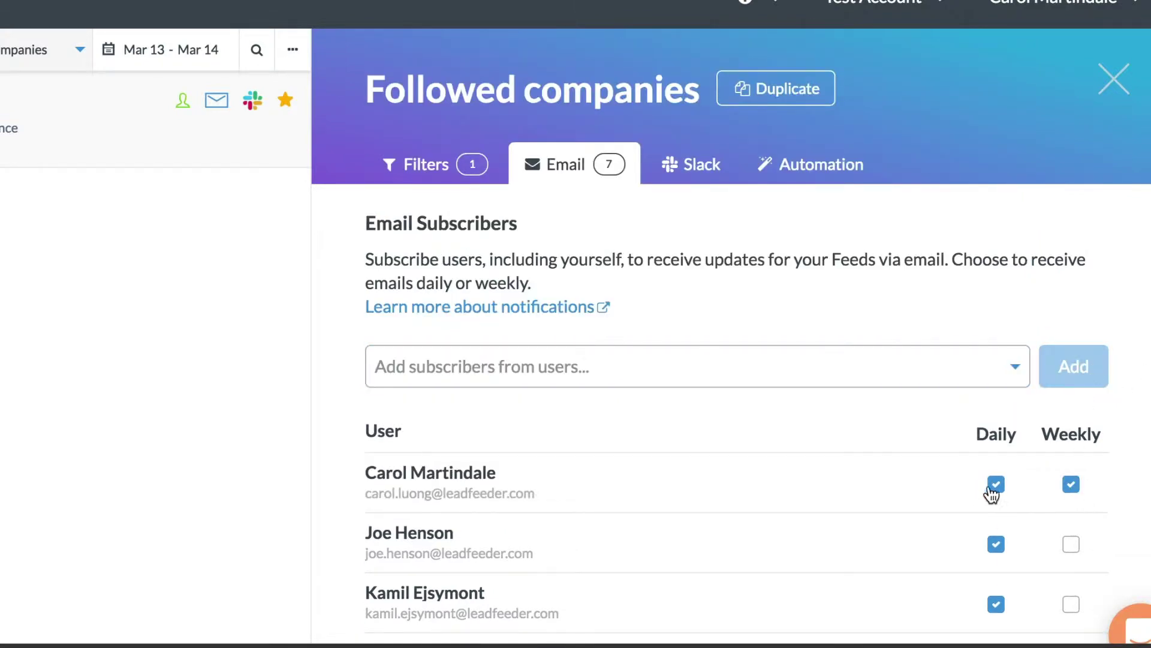
{"action": "scroll", "coordinate": [926, 512], "scroll_direction": "down", "scroll_amount": 10}
{"action": "left_click", "coordinate": [1048, 510]}
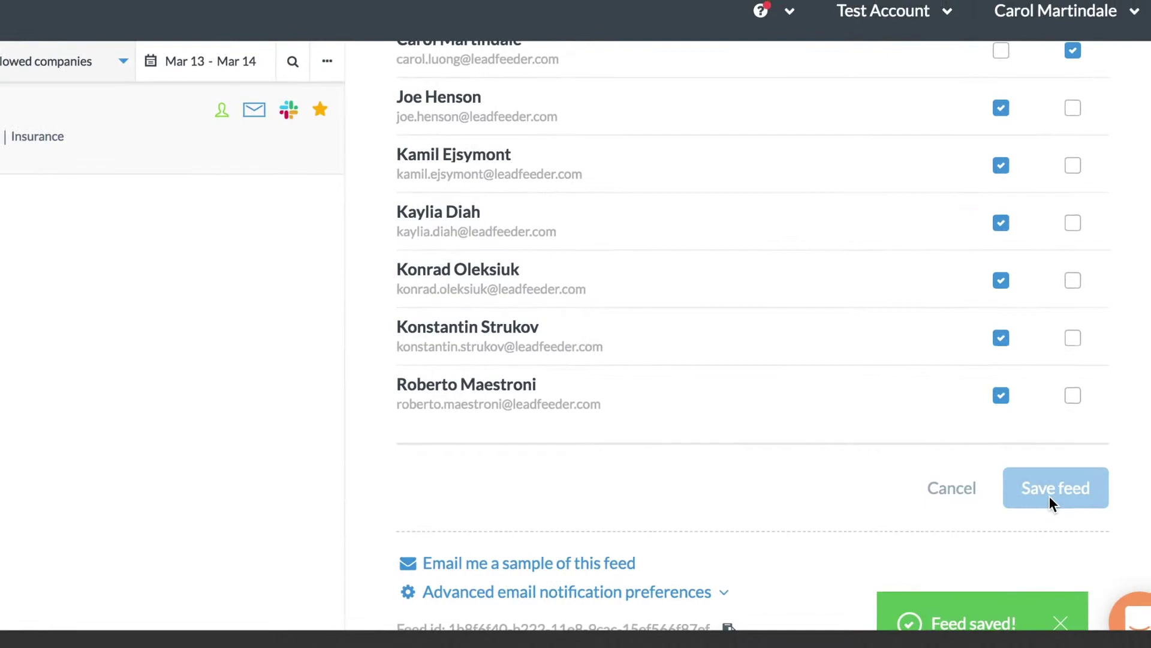
{"action": "left_click", "coordinate": [1113, 123]}
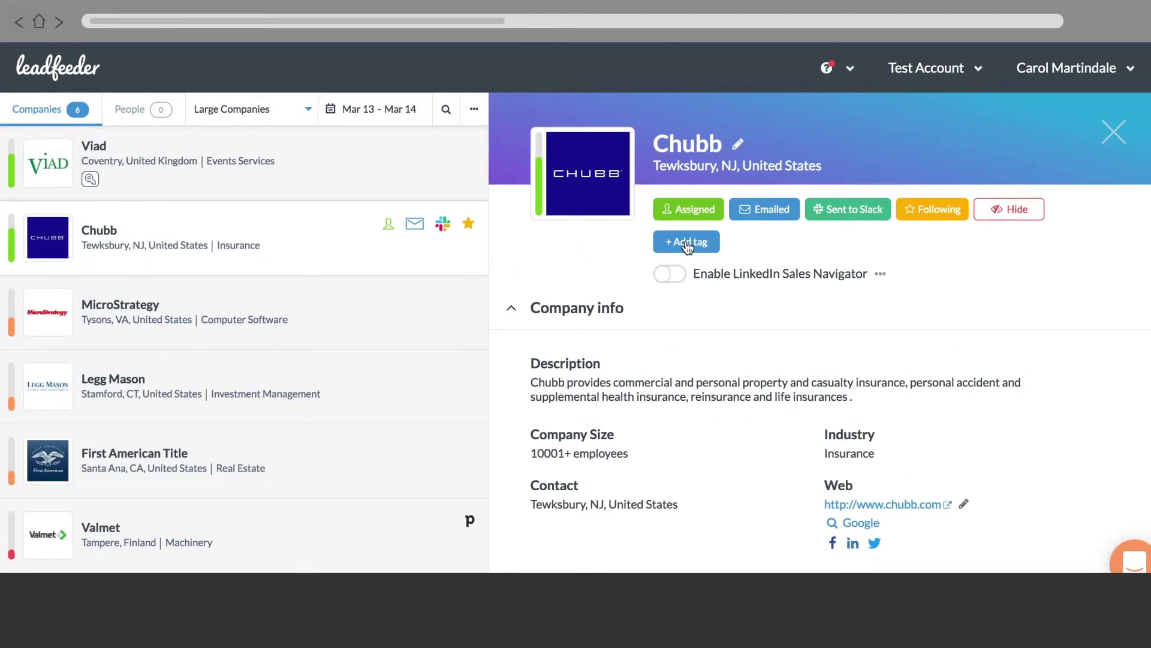
Apply the customer and potential partner labels to Chubb from its tag options.
{"action": "left_click", "coordinate": [684, 238]}
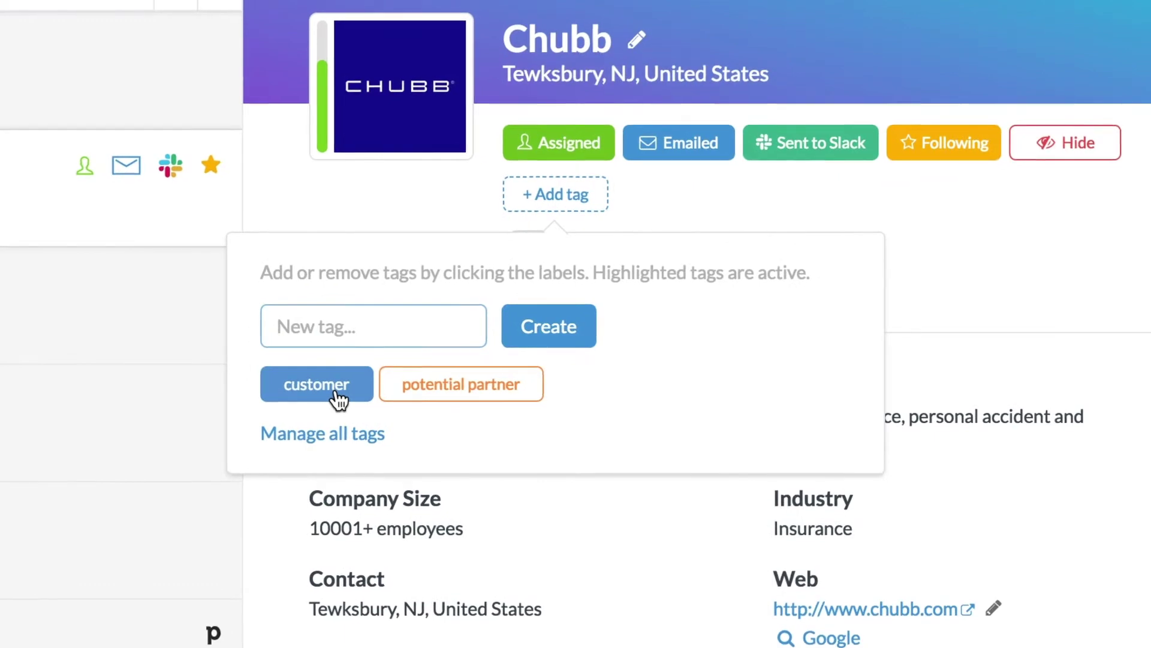
{"action": "left_click", "coordinate": [540, 362]}
{"action": "left_click", "coordinate": [447, 391]}
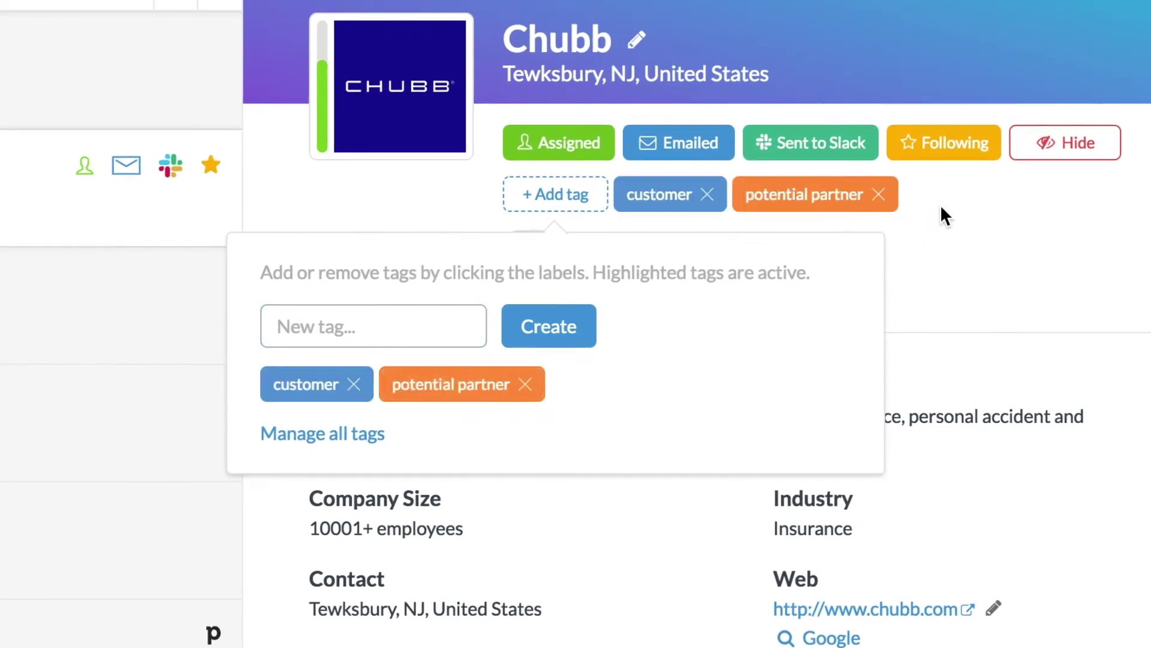
{"action": "left_click", "coordinate": [960, 207]}
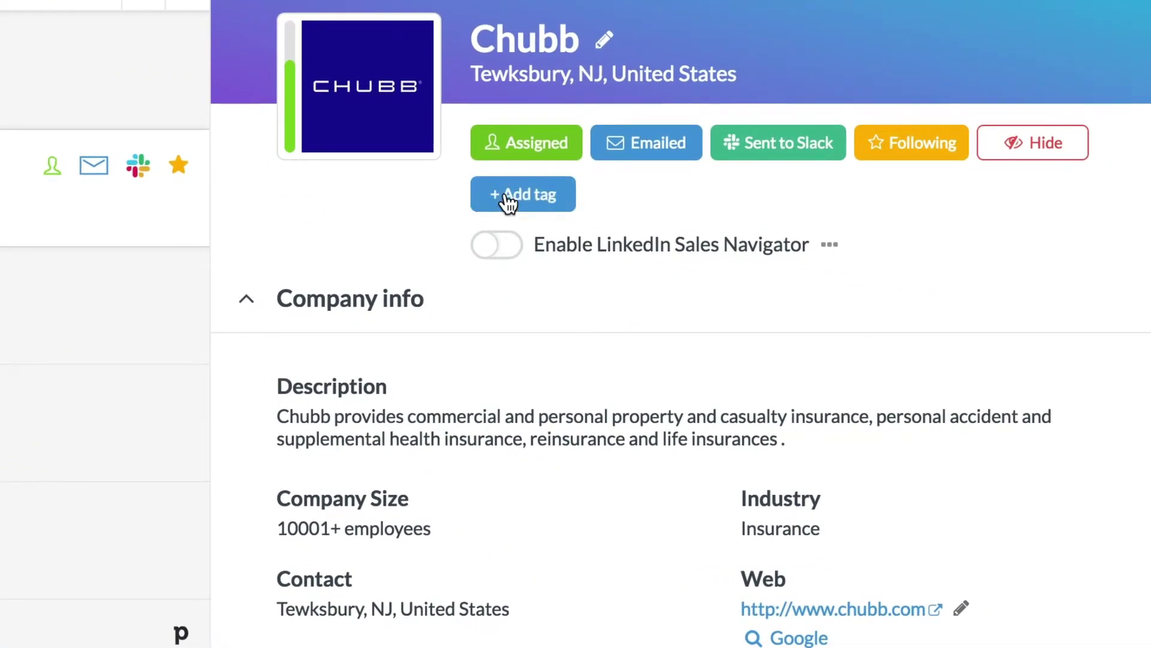
Create a green 'hot lead' tag under Manage all tags and check it appears for Chubb.
{"action": "left_click", "coordinate": [508, 201]}
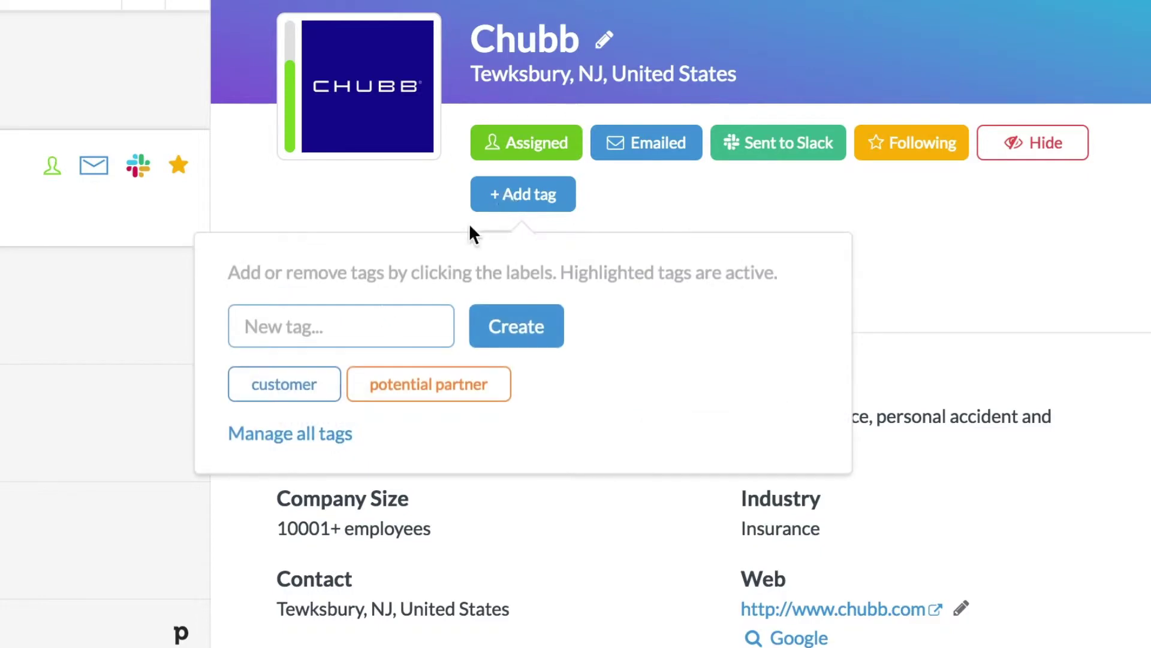
{"action": "left_click", "coordinate": [303, 444]}
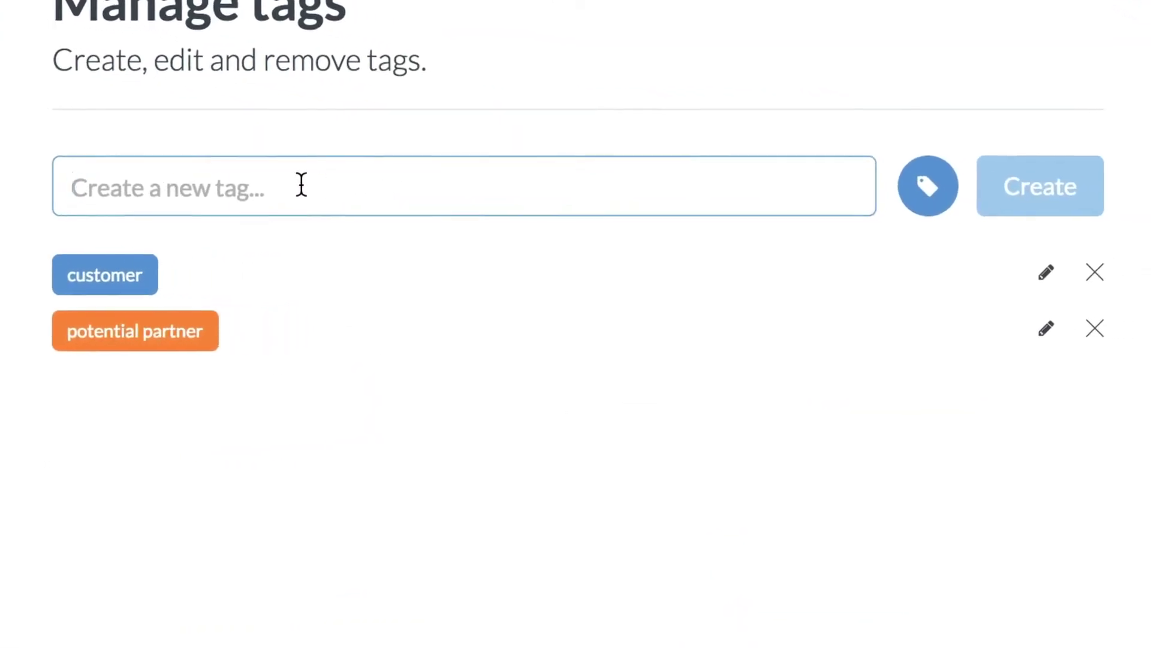
{"action": "type", "text": "hot lead"}
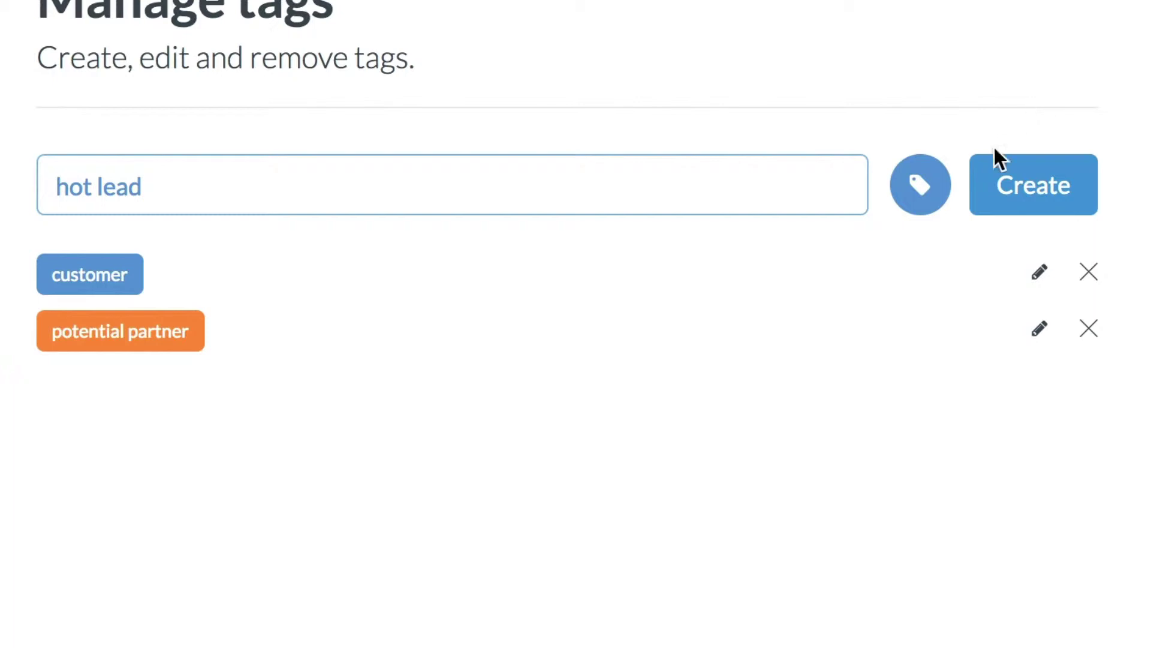
{"action": "left_click", "coordinate": [933, 199]}
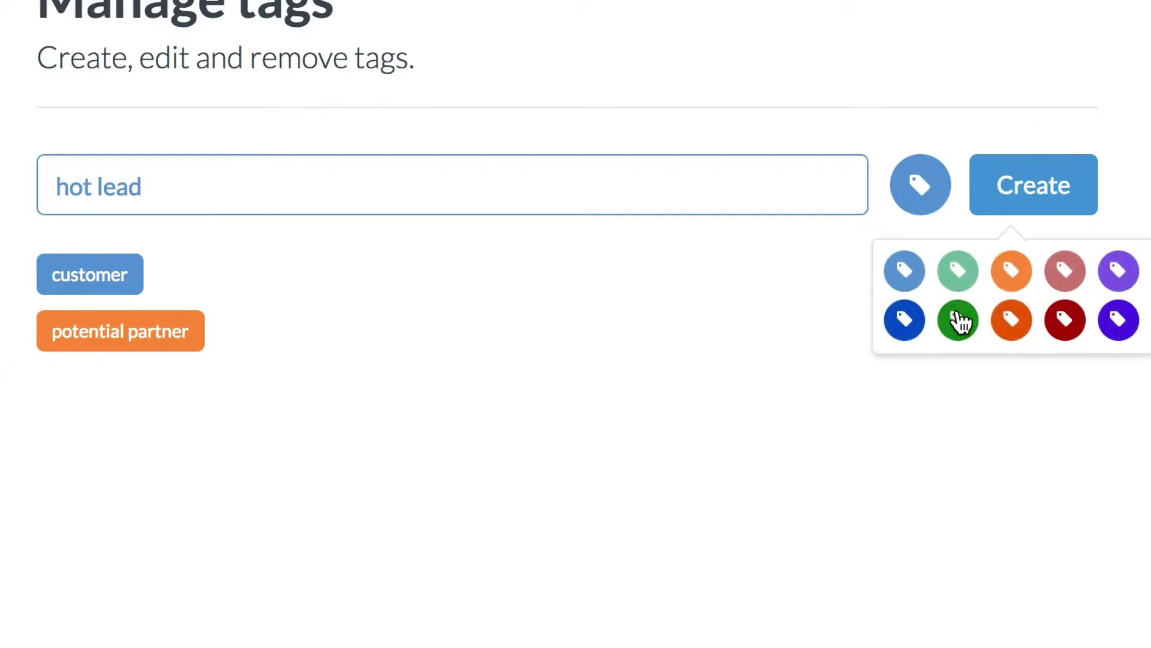
{"action": "left_click", "coordinate": [958, 320]}
{"action": "left_click", "coordinate": [1032, 215]}
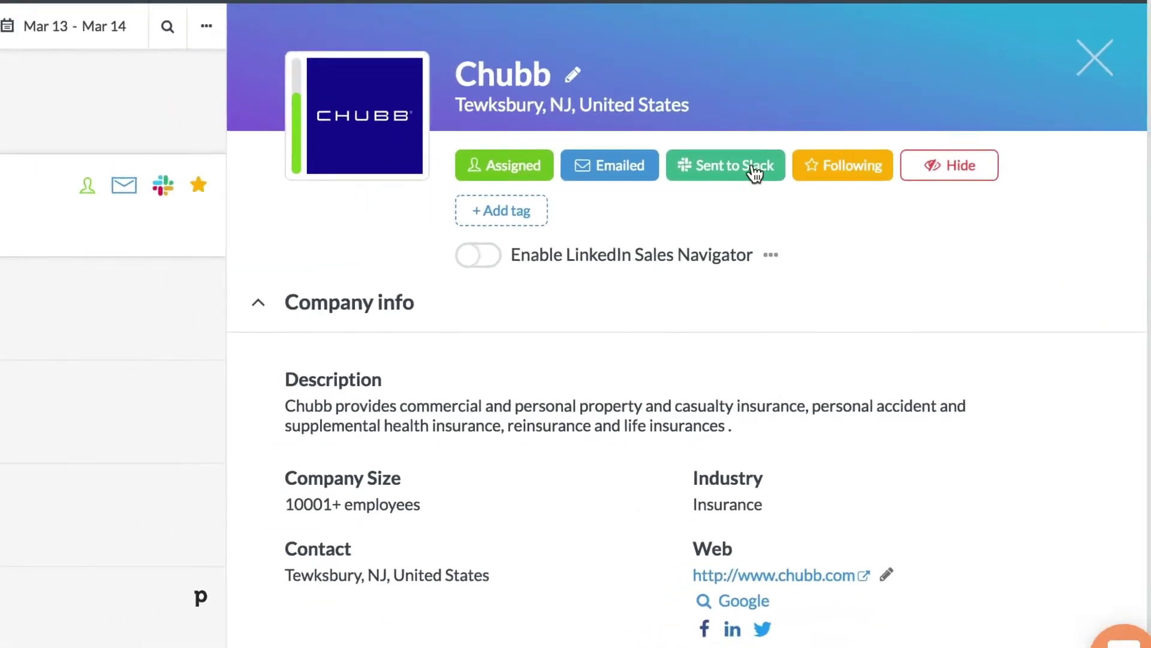
{"action": "left_click", "coordinate": [602, 239]}
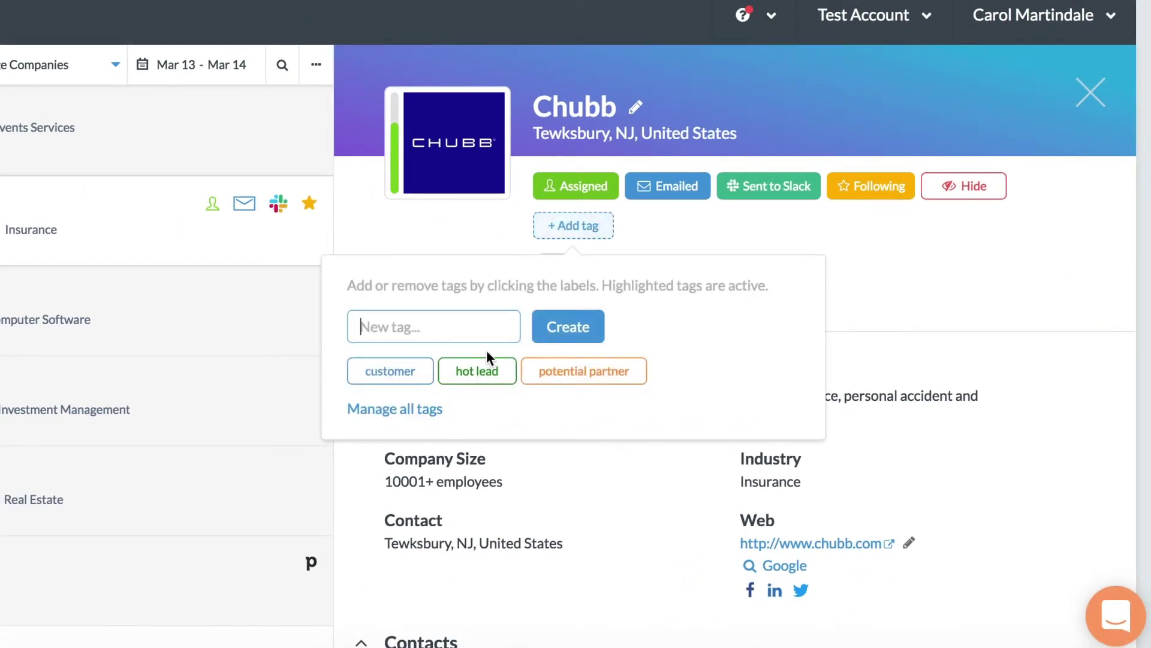
{"action": "left_click", "coordinate": [897, 228]}
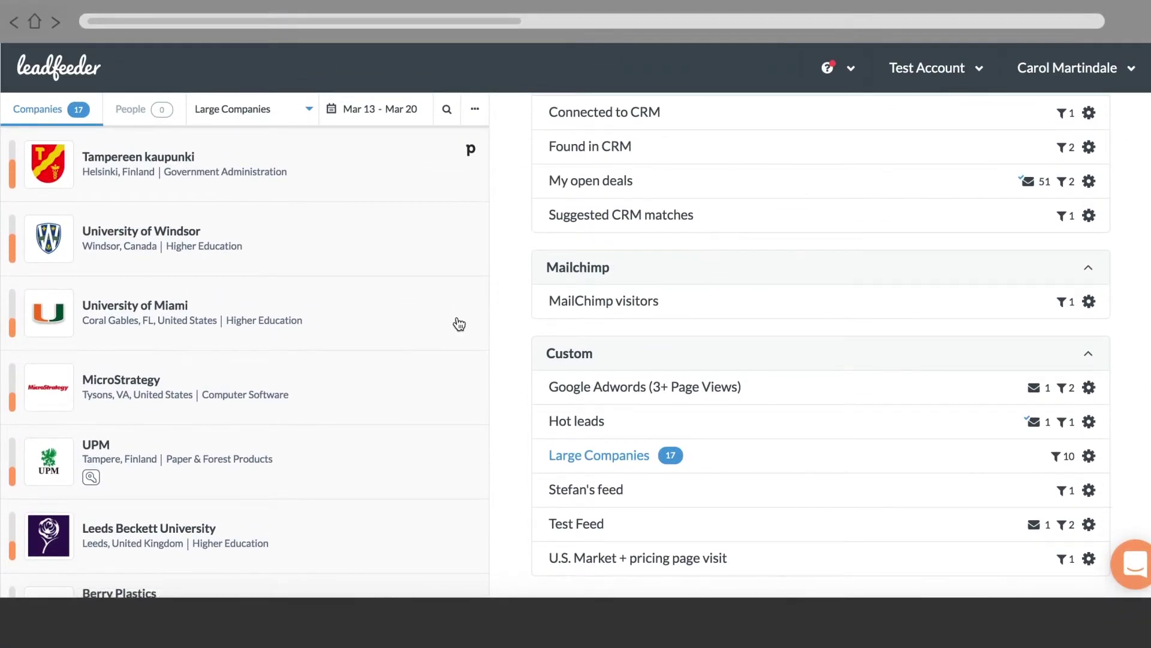
Hide only the University of Miami lead, giving 'not relevant' as the reason.
{"action": "left_click", "coordinate": [417, 322]}
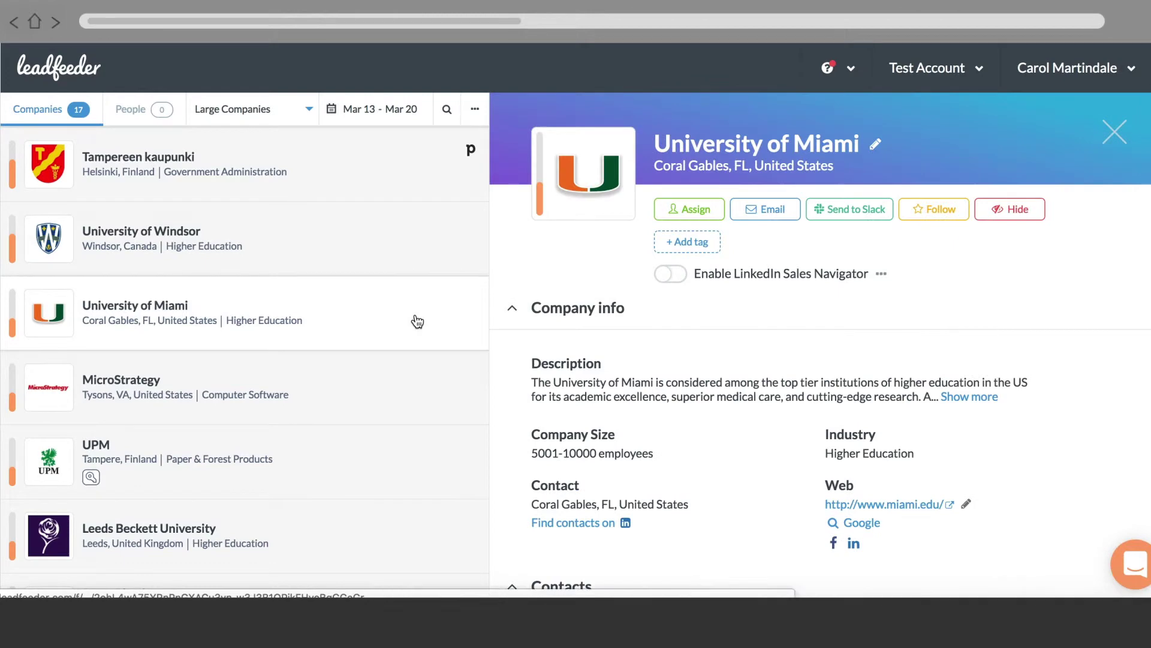
{"action": "left_click", "coordinate": [1015, 220]}
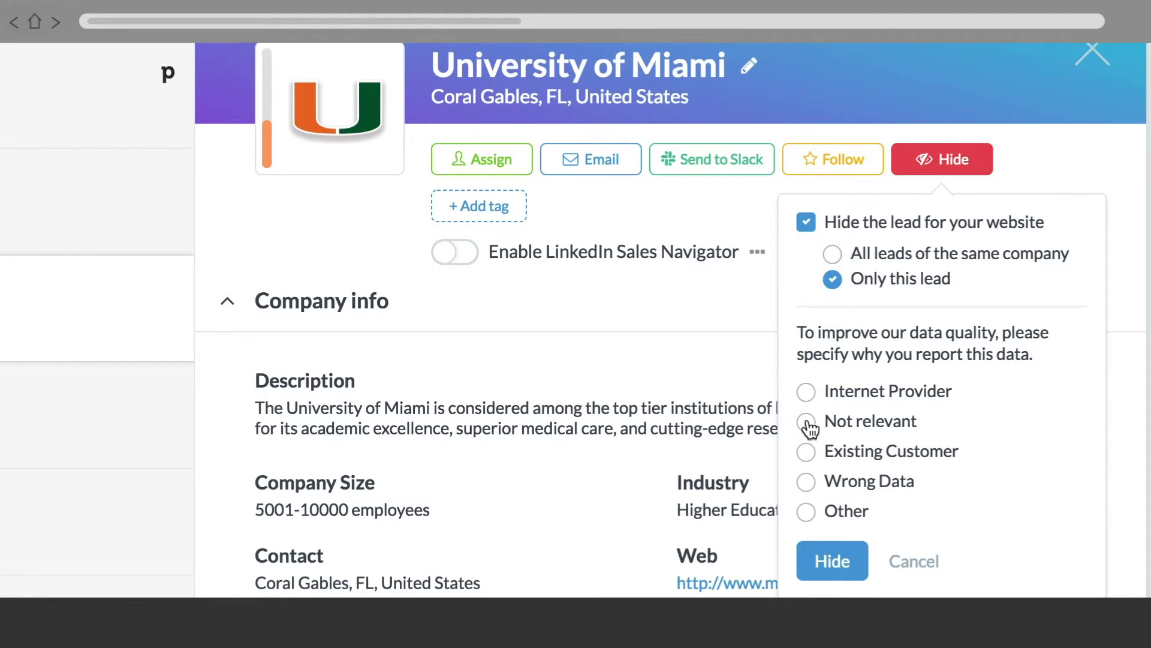
{"action": "left_click", "coordinate": [855, 546]}
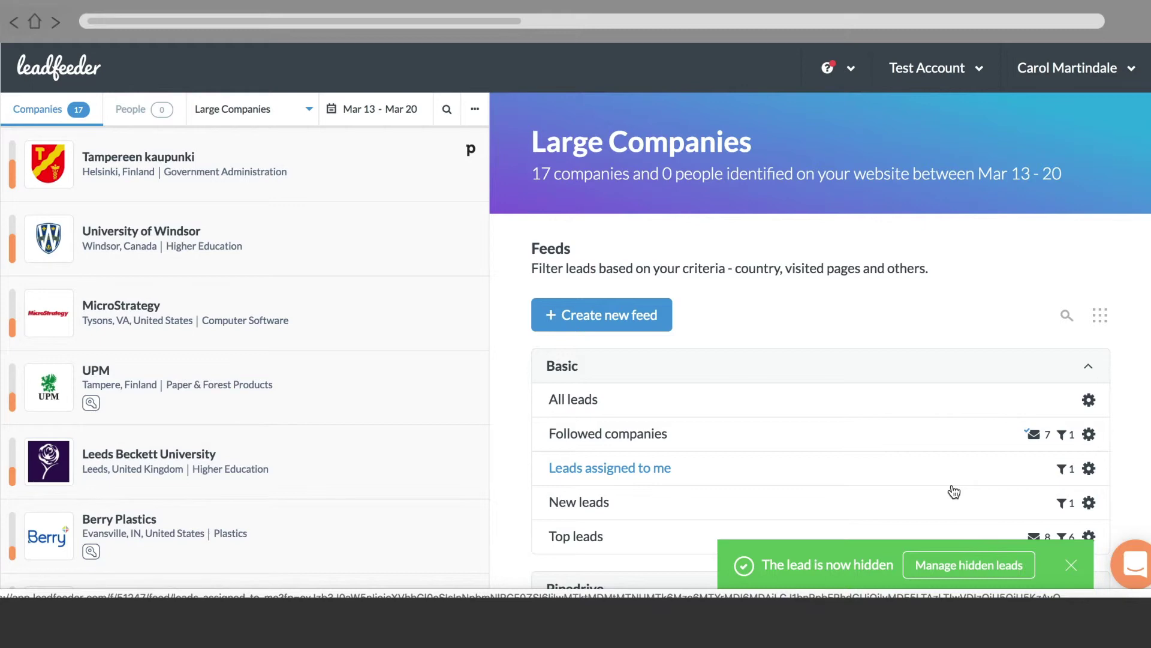
Go to Settings > Website > Hidden companies and confirm University of Miami is hidden since Mar 20th 2019.
{"action": "left_click", "coordinate": [971, 564]}
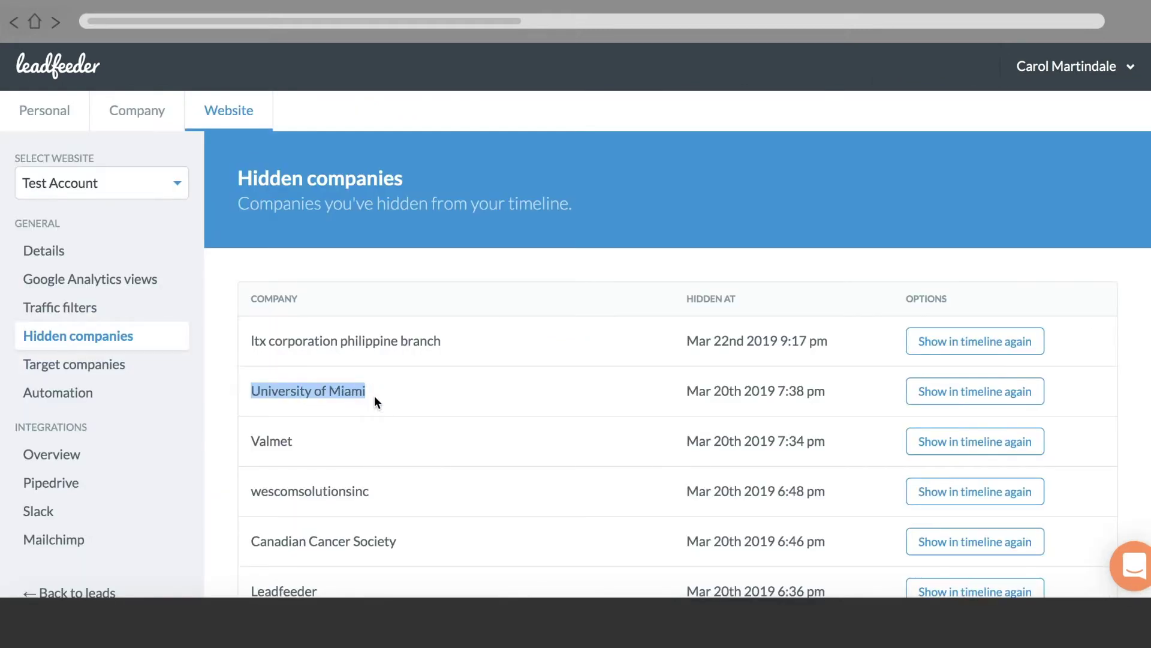
{"action": "left_click_drag", "start_coordinate": [686, 393], "coordinate": [833, 394]}
{"action": "left_click", "coordinate": [832, 394]}
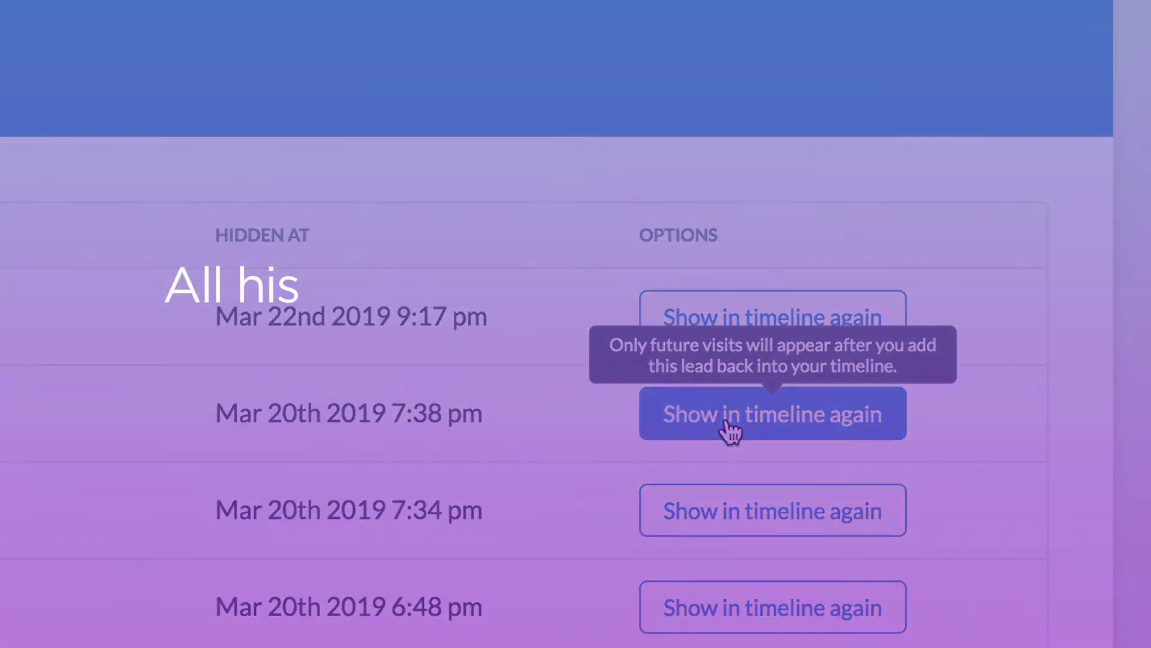
{"action": "left_click", "coordinate": [727, 423]}
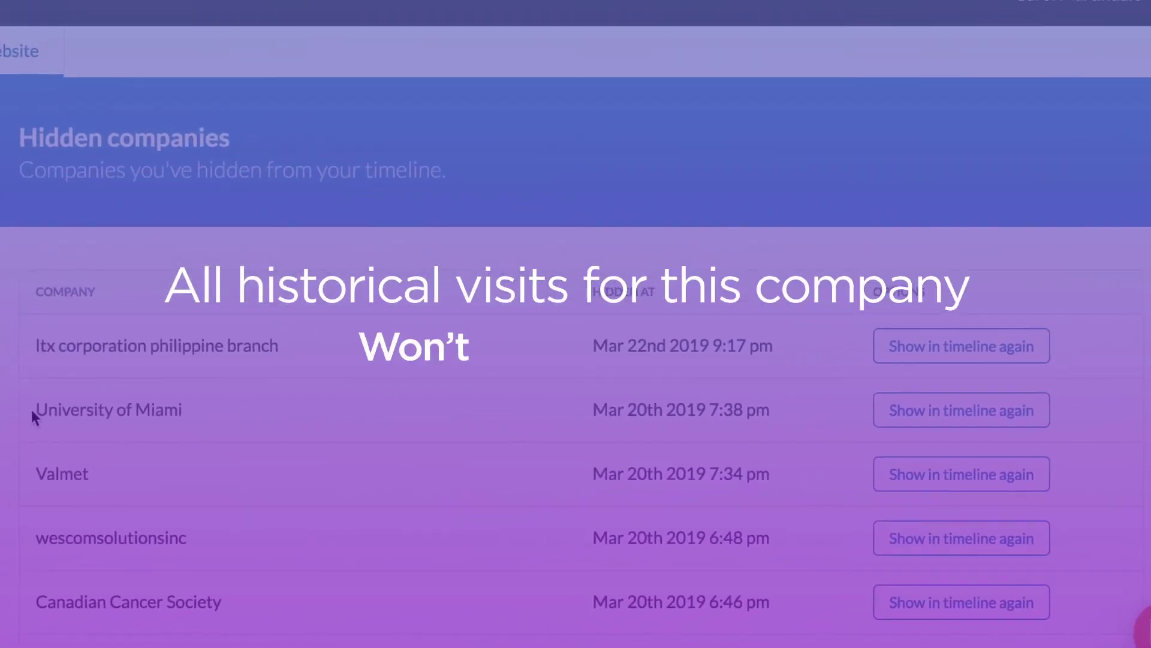